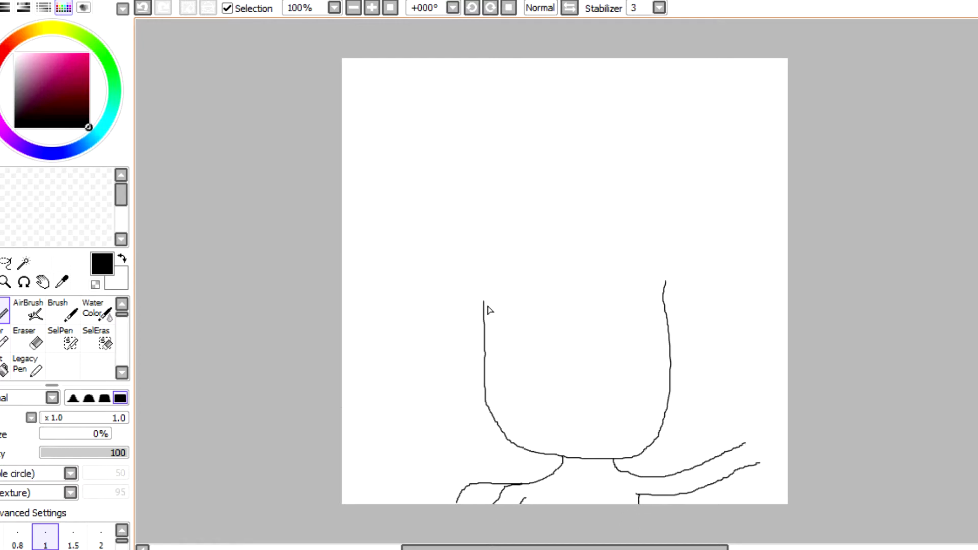
Mask the whole interior of the sketched head as a selection with the SelPen
{"action": "left_click", "coordinate": [62, 339]}
{"action": "mouse_move", "coordinate": [548, 341]}
{"action": "left_mouse_down"}
{"action": "mouse_move", "coordinate": [531, 360]}
{"action": "mouse_move", "coordinate": [589, 377]}
{"action": "mouse_move", "coordinate": [526, 378]}
{"action": "mouse_move", "coordinate": [536, 398]}
{"action": "mouse_move", "coordinate": [504, 333]}
{"action": "mouse_move", "coordinate": [512, 355]}
{"action": "left_mouse_up"}
{"action": "left_click_drag", "start_coordinate": [493, 309], "coordinate": [496, 399]}
{"action": "mouse_move", "coordinate": [519, 439]}
{"action": "left_mouse_down"}
{"action": "mouse_move", "coordinate": [627, 454]}
{"action": "mouse_move", "coordinate": [647, 440]}
{"action": "mouse_move", "coordinate": [662, 351]}
{"action": "mouse_move", "coordinate": [658, 284]}
{"action": "mouse_move", "coordinate": [520, 295]}
{"action": "mouse_move", "coordinate": [493, 303]}
{"action": "mouse_move", "coordinate": [631, 316]}
{"action": "mouse_move", "coordinate": [580, 326]}
{"action": "mouse_move", "coordinate": [535, 436]}
{"action": "mouse_move", "coordinate": [597, 412]}
{"action": "mouse_move", "coordinate": [620, 431]}
{"action": "mouse_move", "coordinate": [641, 410]}
{"action": "left_mouse_up"}
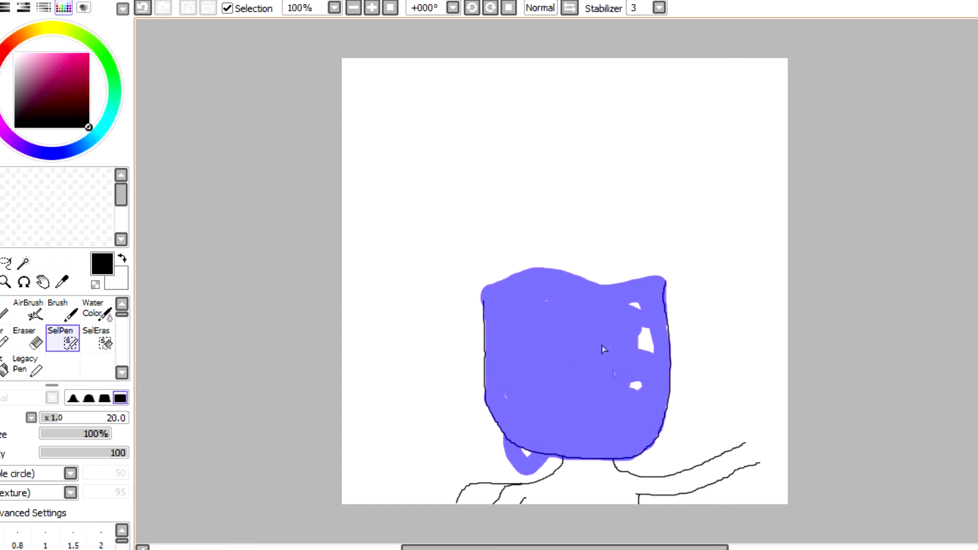
{"action": "left_click_drag", "start_coordinate": [601, 345], "coordinate": [651, 341]}
Choose a bright orange and paint the selected head area with the Brush at size 58
{"action": "double_click", "coordinate": [57, 312]}
{"action": "left_click", "coordinate": [532, 318]}
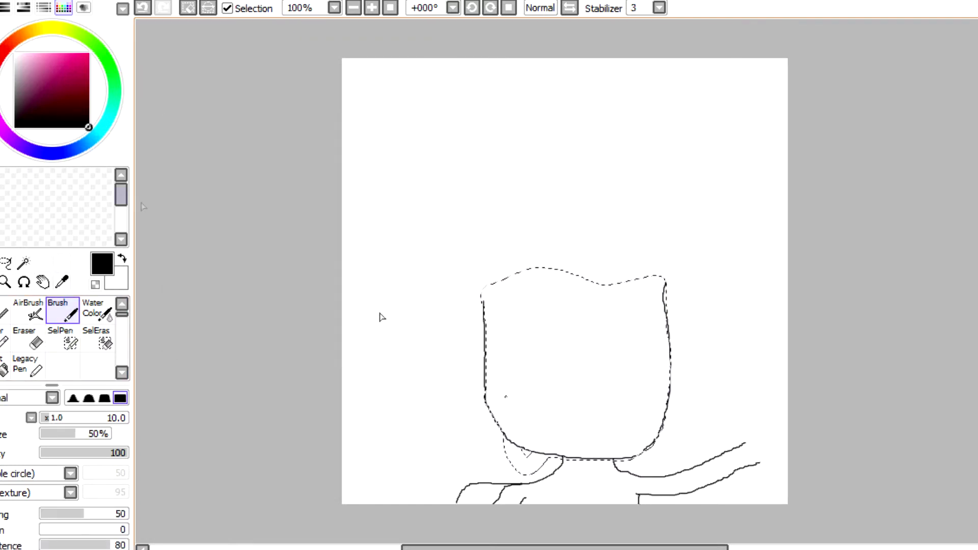
{"action": "left_click", "coordinate": [29, 34]}
{"action": "mouse_move", "coordinate": [85, 70]}
{"action": "left_mouse_down"}
{"action": "mouse_move", "coordinate": [88, 59]}
{"action": "mouse_move", "coordinate": [82, 71]}
{"action": "left_mouse_up"}
{"action": "left_click", "coordinate": [21, 35]}
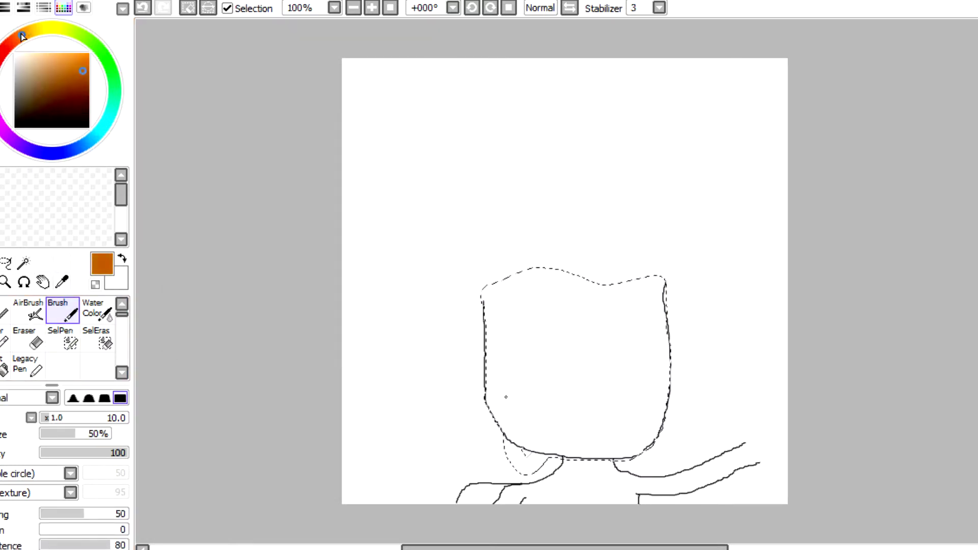
{"action": "left_click", "coordinate": [69, 61]}
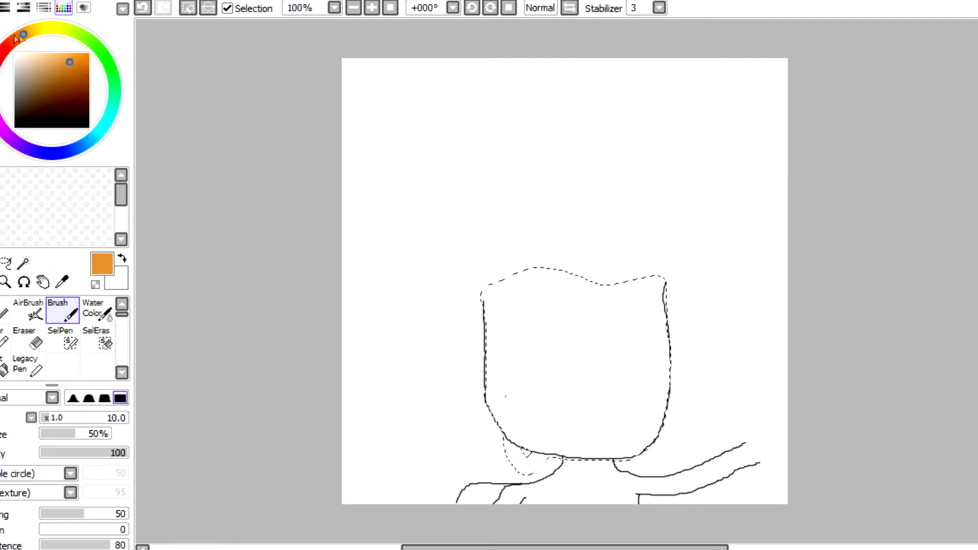
{"action": "left_click", "coordinate": [69, 59]}
{"action": "mouse_move", "coordinate": [47, 62]}
{"action": "left_mouse_down"}
{"action": "mouse_move", "coordinate": [71, 69]}
{"action": "mouse_move", "coordinate": [72, 59]}
{"action": "left_mouse_up"}
{"action": "mouse_move", "coordinate": [587, 353]}
{"action": "left_mouse_down"}
{"action": "mouse_move", "coordinate": [575, 371]}
{"action": "mouse_move", "coordinate": [556, 316]}
{"action": "mouse_move", "coordinate": [500, 297]}
{"action": "mouse_move", "coordinate": [496, 393]}
{"action": "mouse_move", "coordinate": [578, 441]}
{"action": "mouse_move", "coordinate": [631, 436]}
{"action": "mouse_move", "coordinate": [659, 315]}
{"action": "mouse_move", "coordinate": [635, 406]}
{"action": "mouse_move", "coordinate": [601, 356]}
{"action": "left_mouse_up"}
{"action": "left_click", "coordinate": [90, 418]}
Hide the selection outline and erase the orange spill along the head's lower-left edge
{"action": "left_click", "coordinate": [228, 8]}
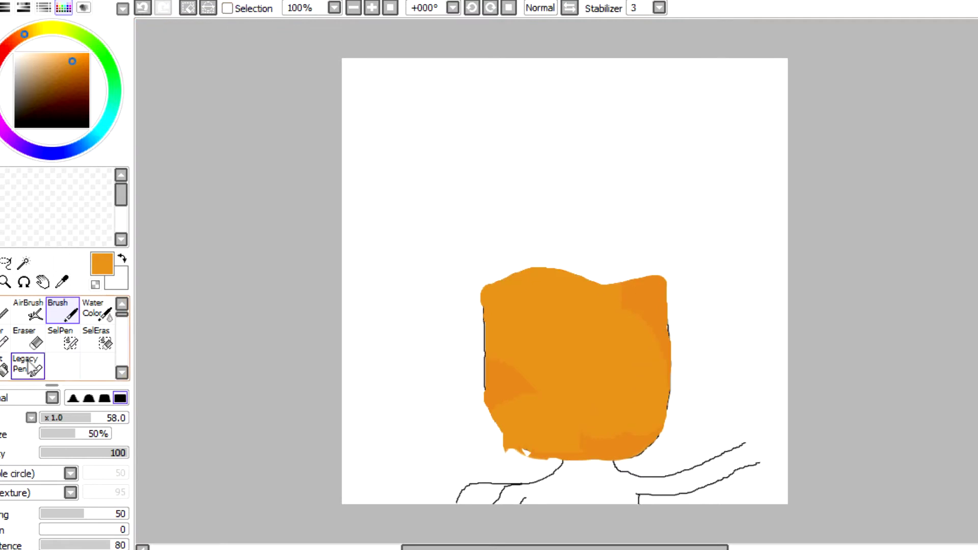
{"action": "left_click", "coordinate": [28, 337]}
{"action": "mouse_move", "coordinate": [502, 434]}
{"action": "left_mouse_down"}
{"action": "mouse_move", "coordinate": [531, 457]}
{"action": "mouse_move", "coordinate": [540, 455]}
{"action": "mouse_move", "coordinate": [508, 429]}
{"action": "mouse_move", "coordinate": [545, 442]}
{"action": "left_mouse_up"}
{"action": "left_click", "coordinate": [58, 310]}
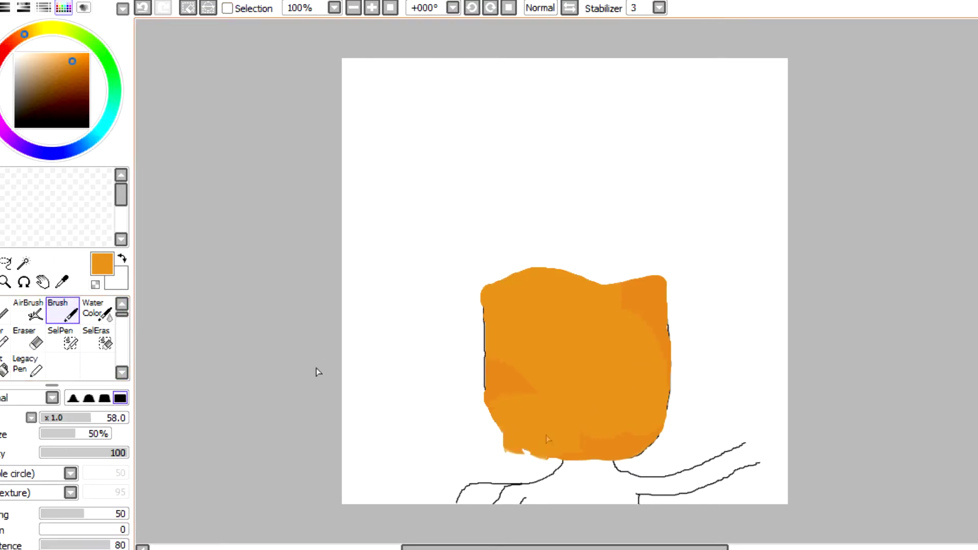
{"action": "left_click", "coordinate": [28, 338]}
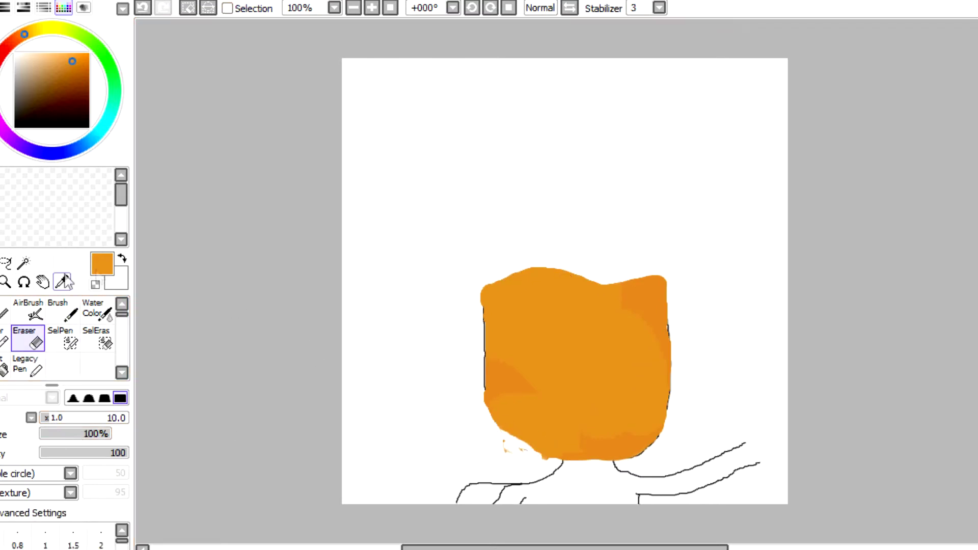
Brush a deeper orange over the head and blend the patches with the Blur tool
{"action": "left_click", "coordinate": [58, 310]}
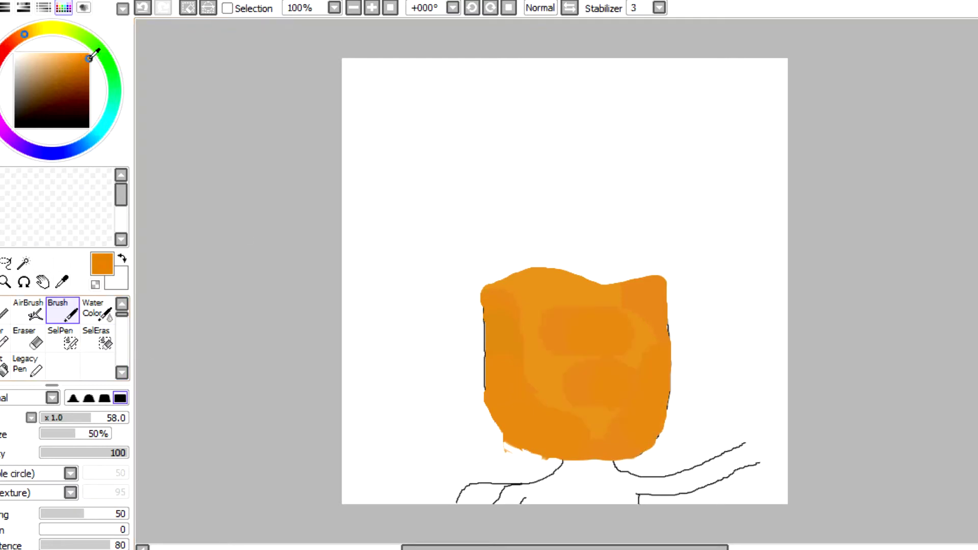
{"action": "left_click", "coordinate": [121, 373]}
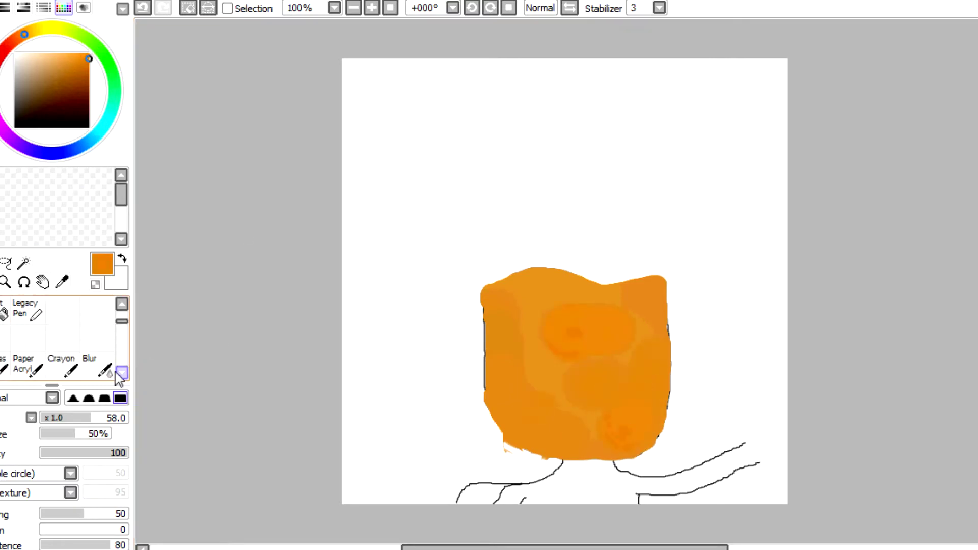
{"action": "left_click", "coordinate": [97, 338]}
{"action": "mouse_move", "coordinate": [635, 316]}
{"action": "left_mouse_down"}
{"action": "mouse_move", "coordinate": [612, 412]}
{"action": "mouse_move", "coordinate": [555, 413]}
{"action": "left_mouse_up"}
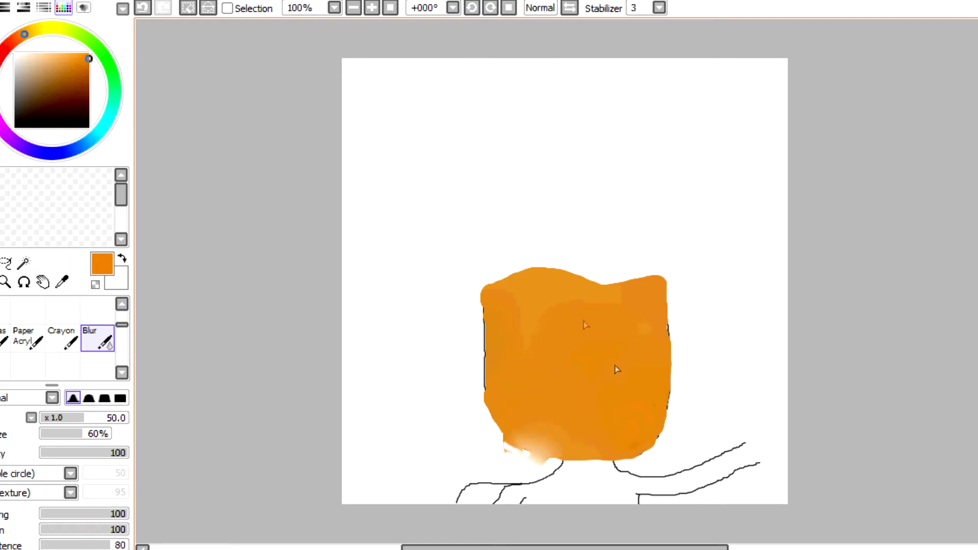
Clear the selection and draw a black outline around the orange head with the size 1 pencil
{"action": "scroll", "coordinate": [94, 317], "scroll_direction": "up", "scroll_amount": 2}
{"action": "left_click", "coordinate": [32, 330]}
{"action": "left_click", "coordinate": [86, 126]}
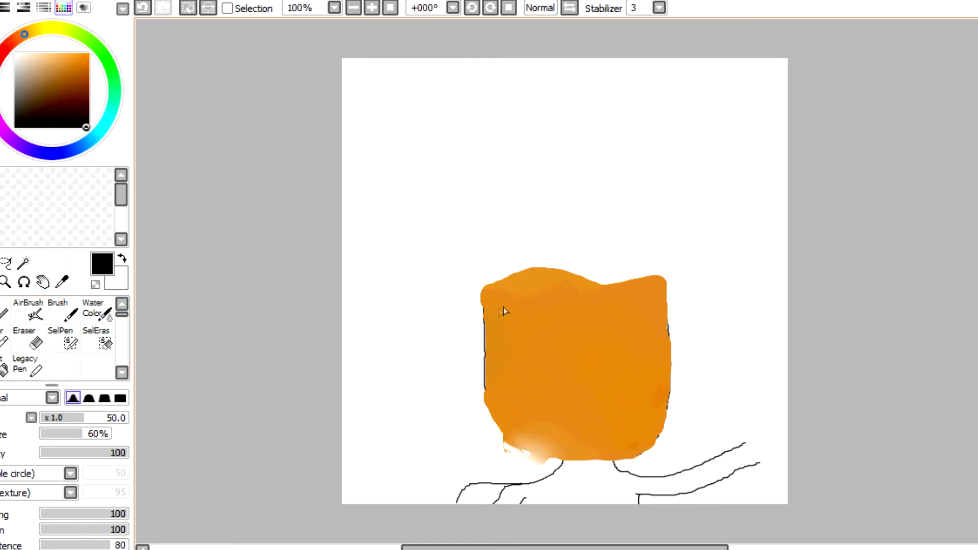
{"action": "left_click", "coordinate": [63, 1]}
{"action": "left_click", "coordinate": [115, 7]}
{"action": "left_click_drag", "start_coordinate": [482, 305], "coordinate": [485, 288]}
{"action": "double_click", "coordinate": [4, 311]}
{"action": "left_click", "coordinate": [516, 321]}
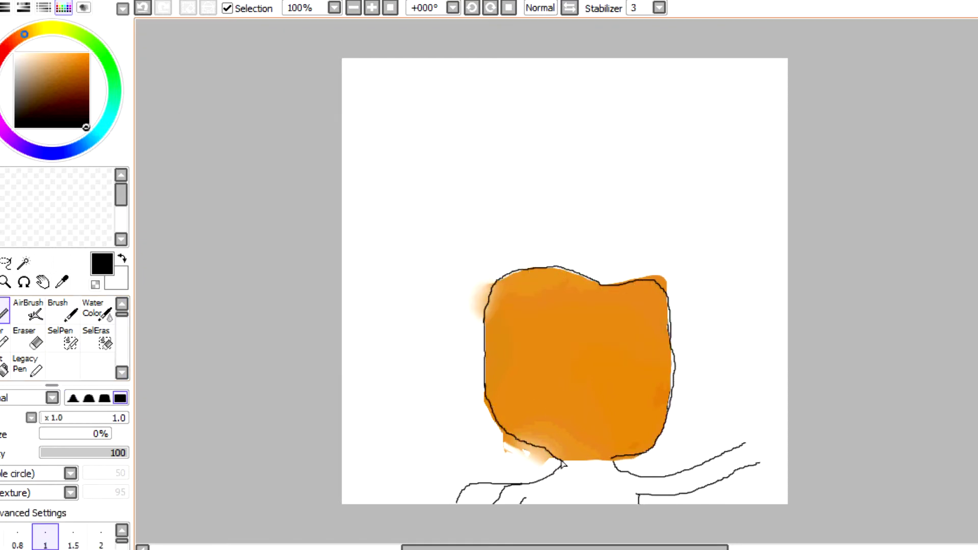
Mask the torso and the raised arm as a selection with the SelPen
{"action": "left_click", "coordinate": [60, 338]}
{"action": "mouse_move", "coordinate": [527, 497]}
{"action": "left_mouse_down"}
{"action": "mouse_move", "coordinate": [505, 508]}
{"action": "mouse_move", "coordinate": [510, 496]}
{"action": "mouse_move", "coordinate": [551, 488]}
{"action": "mouse_move", "coordinate": [570, 469]}
{"action": "mouse_move", "coordinate": [605, 471]}
{"action": "mouse_move", "coordinate": [614, 481]}
{"action": "mouse_move", "coordinate": [561, 497]}
{"action": "mouse_move", "coordinate": [597, 507]}
{"action": "left_mouse_up"}
{"action": "mouse_move", "coordinate": [655, 489]}
{"action": "left_mouse_down"}
{"action": "mouse_move", "coordinate": [677, 489]}
{"action": "mouse_move", "coordinate": [740, 463]}
{"action": "left_mouse_up"}
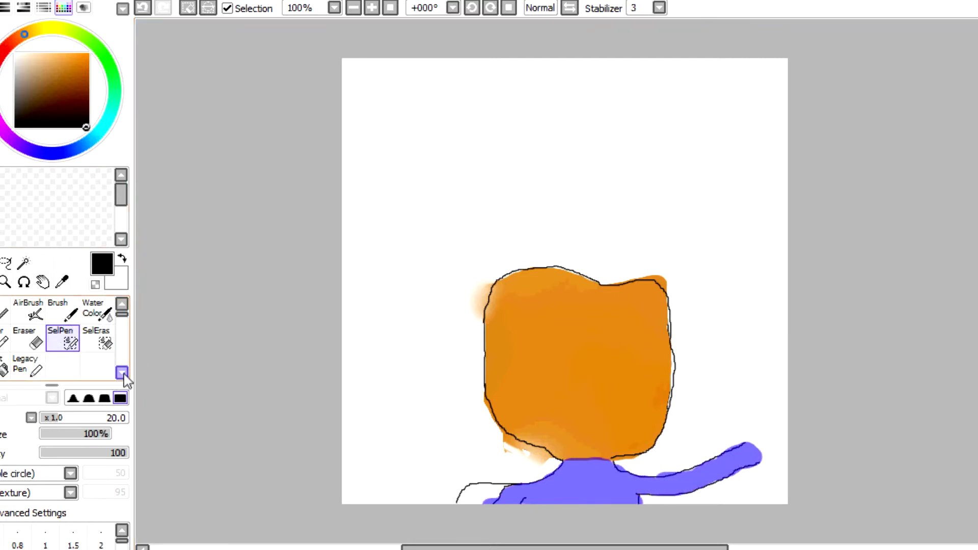
Sample the head's orange and paint the selected torso and arm with the Brush
{"action": "left_click", "coordinate": [123, 374]}
{"action": "left_click_drag", "start_coordinate": [122, 330], "coordinate": [123, 309]}
{"action": "left_click", "coordinate": [62, 282]}
{"action": "left_click", "coordinate": [535, 331]}
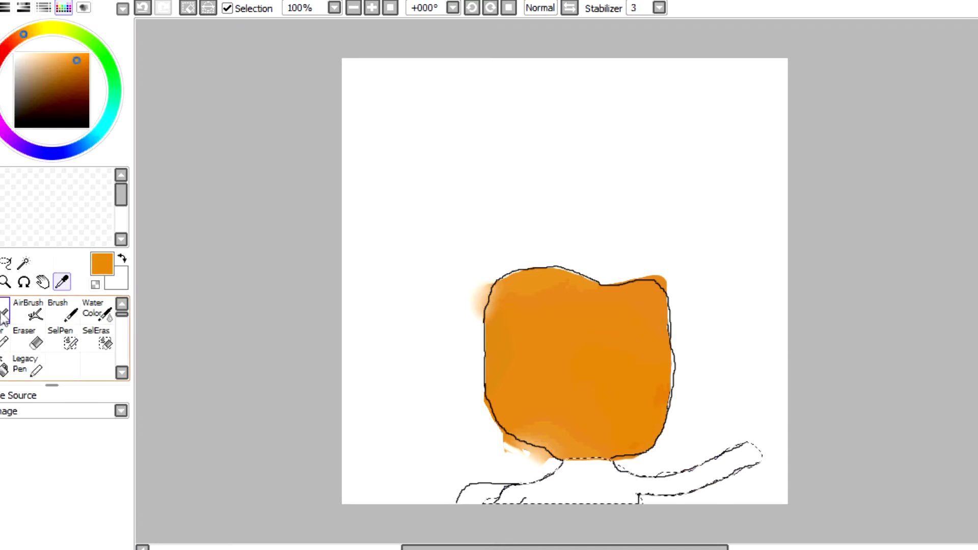
{"action": "left_click", "coordinate": [62, 310]}
{"action": "mouse_move", "coordinate": [560, 461]}
{"action": "left_mouse_down"}
{"action": "mouse_move", "coordinate": [594, 474]}
{"action": "mouse_move", "coordinate": [510, 502]}
{"action": "mouse_move", "coordinate": [617, 497]}
{"action": "mouse_move", "coordinate": [744, 456]}
{"action": "left_mouse_up"}
{"action": "left_click", "coordinate": [62, 281]}
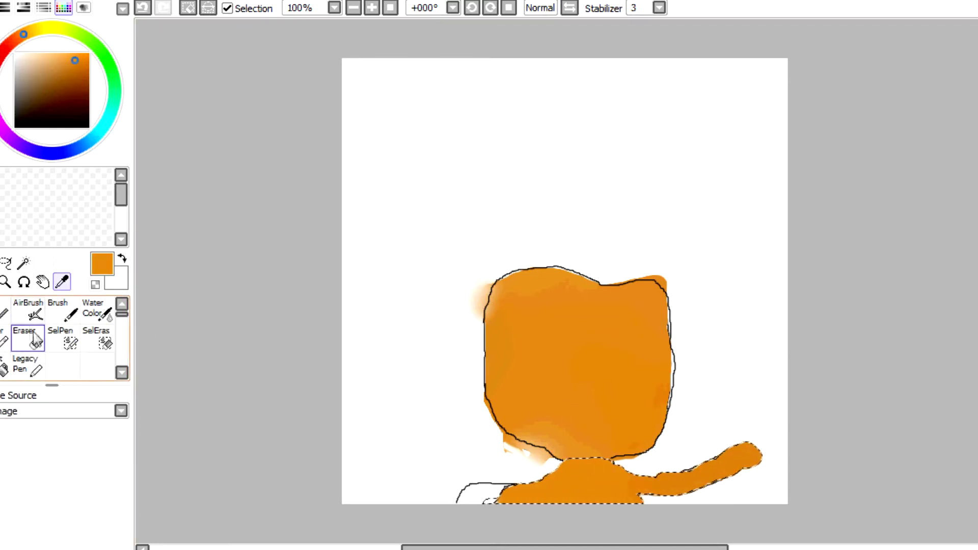
{"action": "left_click", "coordinate": [62, 309]}
Clear the selection and outline the torso, arm and a fingered hand in black with the pencil
{"action": "left_click", "coordinate": [61, 0]}
{"action": "left_click", "coordinate": [98, 7]}
{"action": "left_click", "coordinate": [4, 311]}
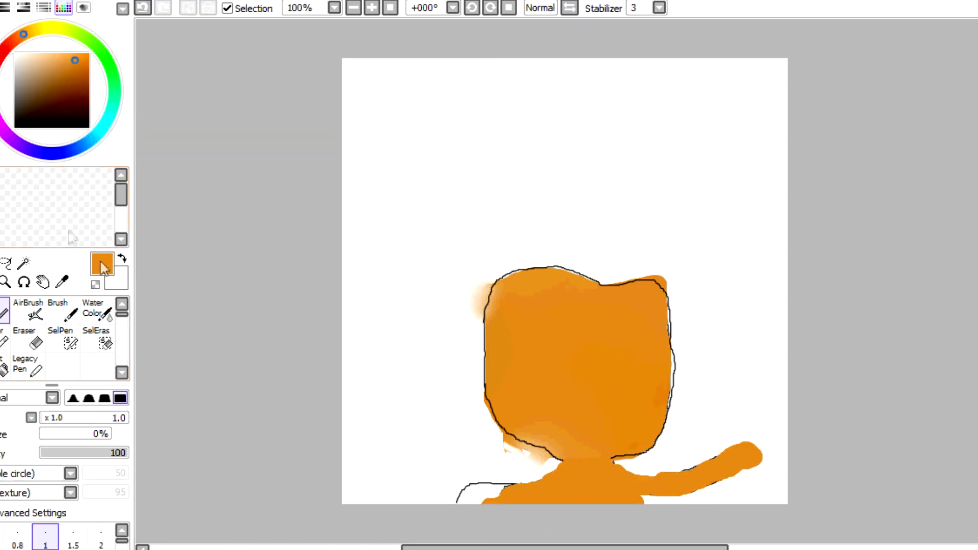
{"action": "left_click_drag", "start_coordinate": [80, 96], "coordinate": [89, 127]}
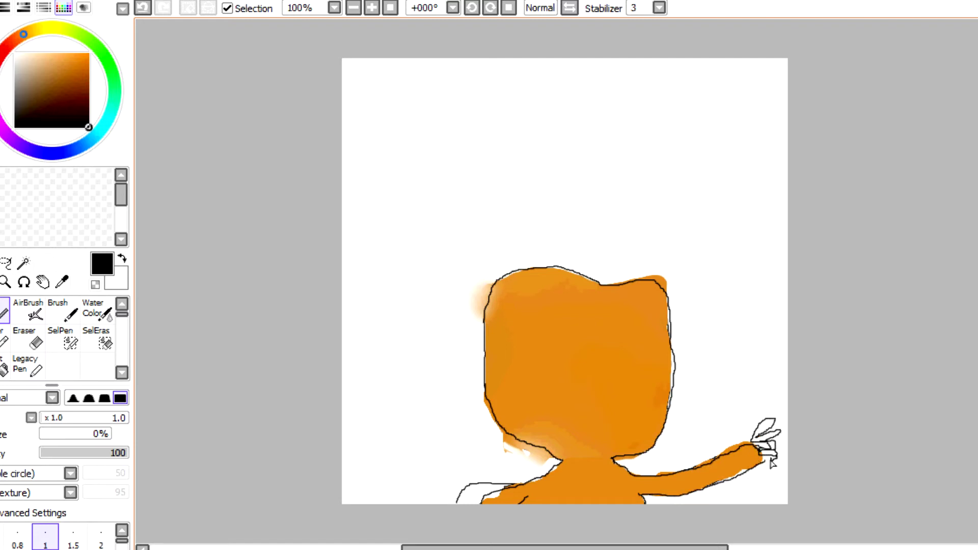
{"action": "left_click", "coordinate": [60, 339]}
{"action": "mouse_move", "coordinate": [767, 423]}
{"action": "left_mouse_down"}
{"action": "mouse_move", "coordinate": [757, 446]}
{"action": "mouse_move", "coordinate": [771, 466]}
{"action": "left_mouse_up"}
{"action": "left_click", "coordinate": [5, 312]}
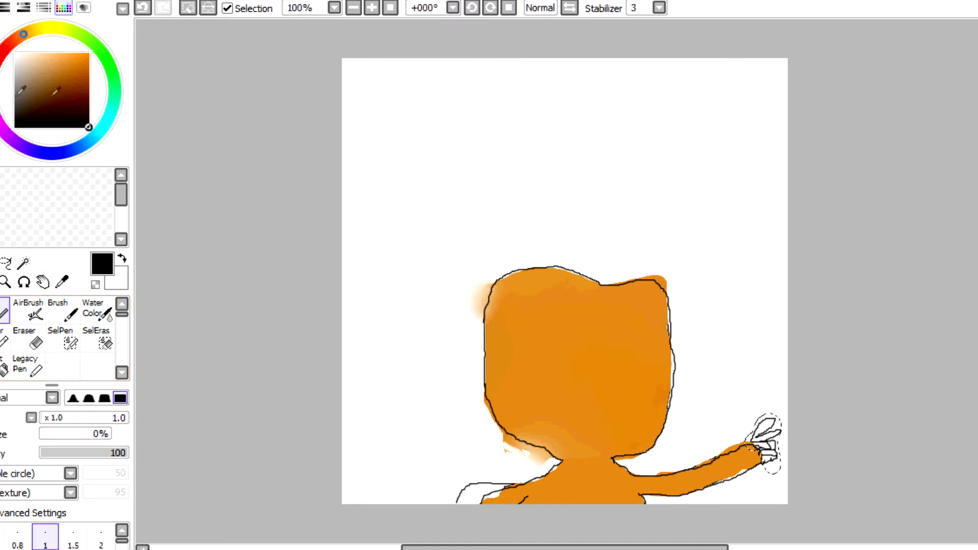
{"action": "left_click", "coordinate": [619, 319], "text": "alt"}
{"action": "left_click", "coordinate": [31, 1]}
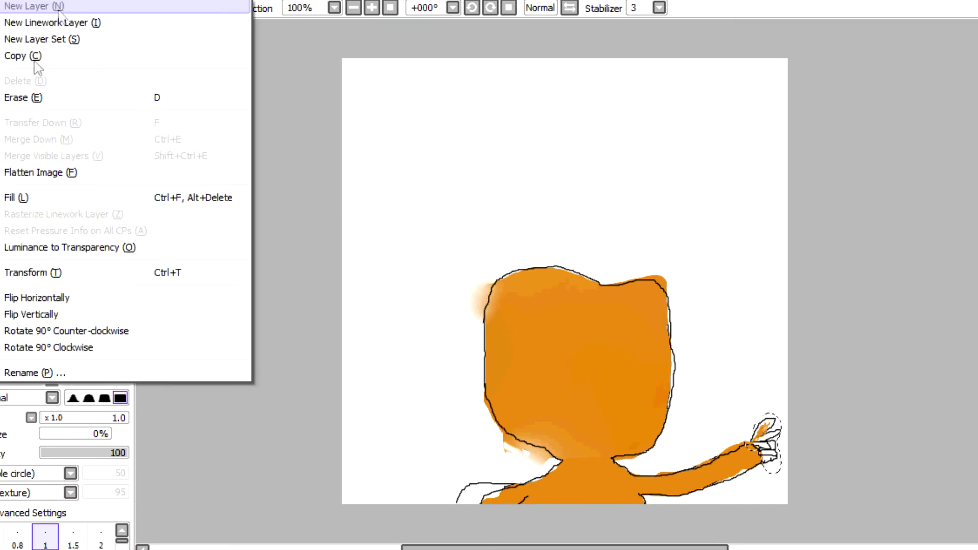
{"action": "left_click", "coordinate": [366, 453]}
{"action": "key", "text": "ctrl+z"}
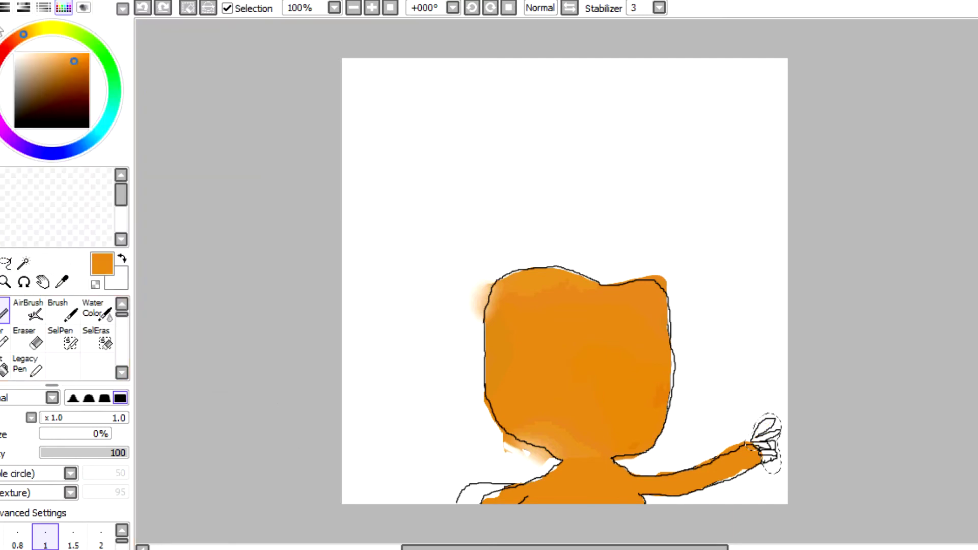
Clear the rough selection around the hand
{"action": "left_click", "coordinate": [5, 282]}
{"action": "right_click", "coordinate": [776, 452]}
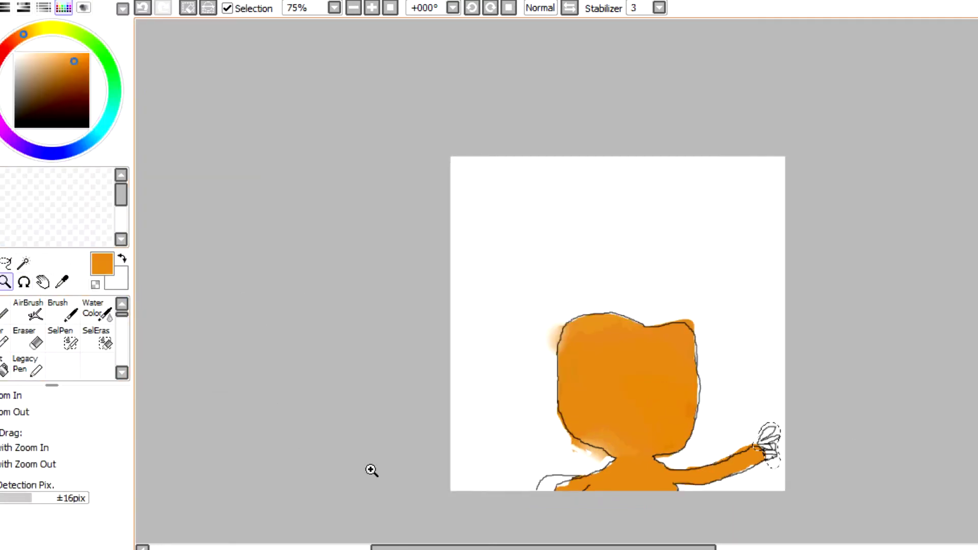
{"action": "scroll", "coordinate": [768, 441], "scroll_direction": "up", "scroll_amount": 9}
{"action": "scroll", "coordinate": [764, 454], "scroll_direction": "up", "scroll_amount": 2}
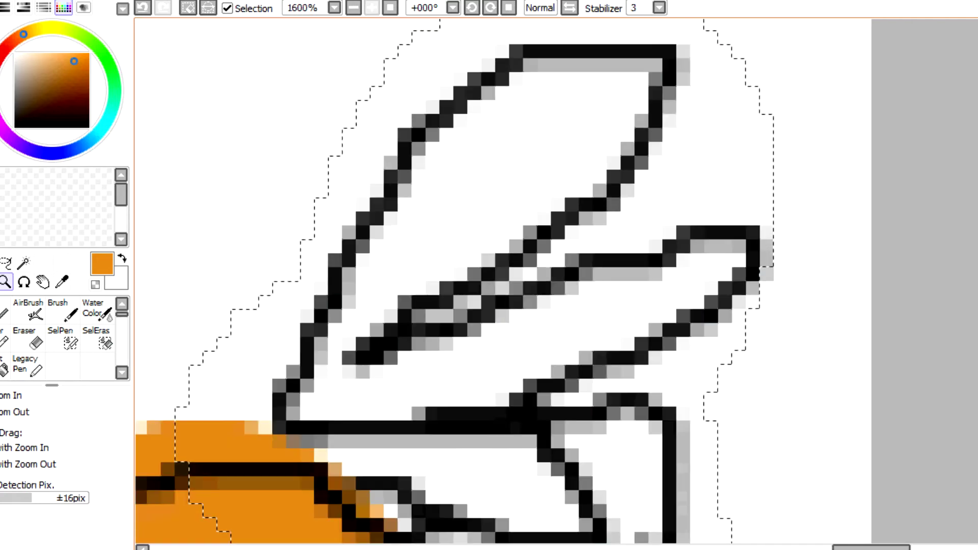
{"action": "right_click", "coordinate": [504, 416]}
{"action": "right_click", "coordinate": [499, 415]}
{"action": "right_click", "coordinate": [497, 414]}
{"action": "scroll", "coordinate": [479, 357], "scroll_direction": "down", "scroll_amount": 1}
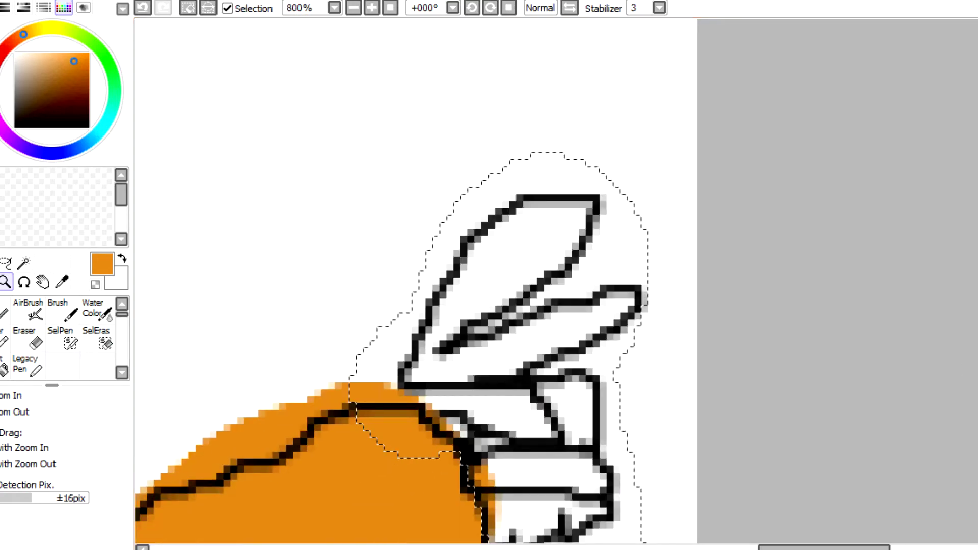
{"action": "key", "text": "ctrl+d"}
Mask the inside of the two raised fingers with the SelPen at size 2, discarding the oversized first dab
{"action": "left_click", "coordinate": [60, 336]}
{"action": "left_click", "coordinate": [488, 278]}
{"action": "left_click", "coordinate": [30, 0]}
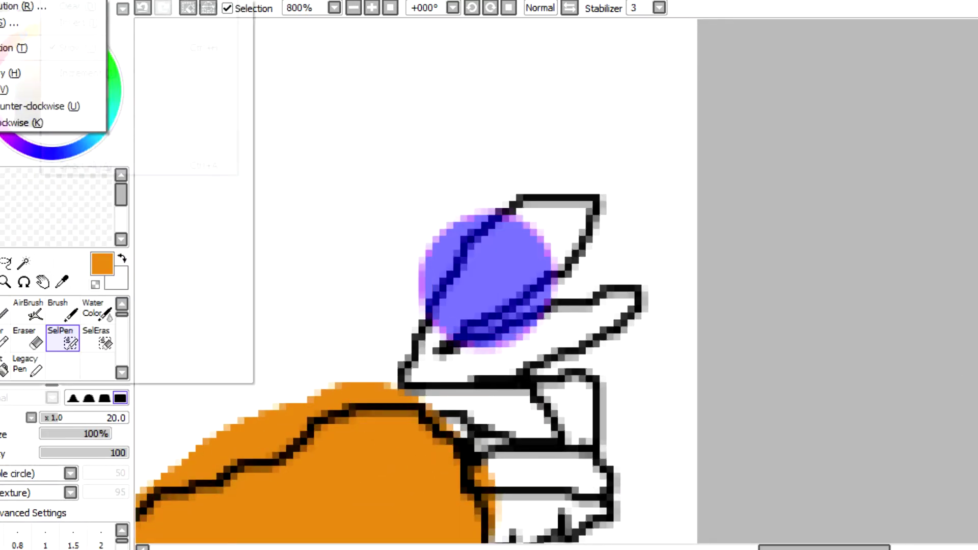
{"action": "left_click", "coordinate": [63, 4]}
{"action": "left_click", "coordinate": [101, 537]}
{"action": "mouse_move", "coordinate": [546, 227]}
{"action": "left_mouse_down"}
{"action": "mouse_move", "coordinate": [524, 273]}
{"action": "mouse_move", "coordinate": [546, 269]}
{"action": "mouse_move", "coordinate": [586, 207]}
{"action": "mouse_move", "coordinate": [536, 238]}
{"action": "mouse_move", "coordinate": [543, 208]}
{"action": "mouse_move", "coordinate": [507, 264]}
{"action": "mouse_move", "coordinate": [522, 217]}
{"action": "mouse_move", "coordinate": [507, 223]}
{"action": "mouse_move", "coordinate": [453, 290]}
{"action": "mouse_move", "coordinate": [414, 378]}
{"action": "mouse_move", "coordinate": [463, 380]}
{"action": "mouse_move", "coordinate": [525, 363]}
{"action": "mouse_move", "coordinate": [629, 307]}
{"action": "mouse_move", "coordinate": [567, 311]}
{"action": "mouse_move", "coordinate": [481, 349]}
{"action": "mouse_move", "coordinate": [436, 344]}
{"action": "left_mouse_up"}
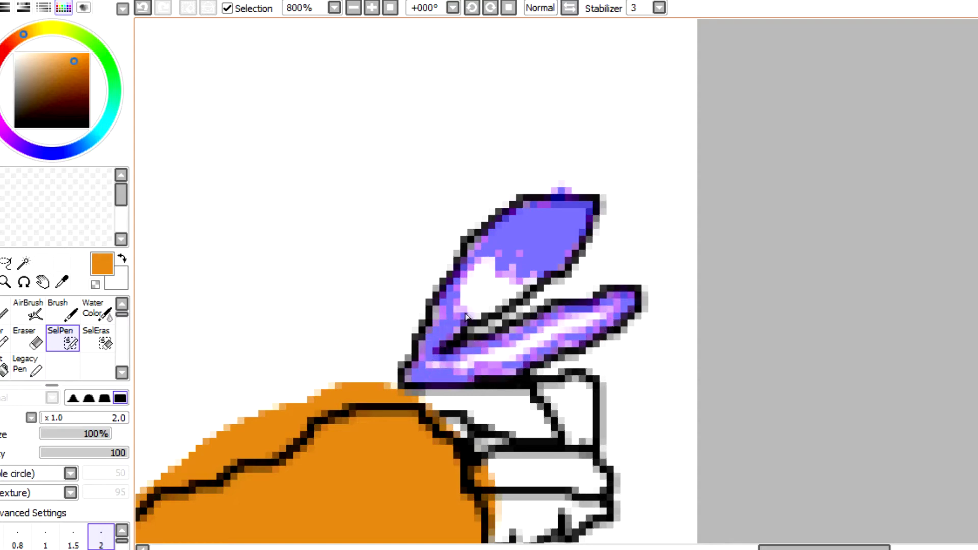
{"action": "mouse_move", "coordinate": [476, 305]}
{"action": "left_mouse_down"}
{"action": "mouse_move", "coordinate": [636, 212]}
{"action": "mouse_move", "coordinate": [661, 294]}
{"action": "mouse_move", "coordinate": [465, 318]}
{"action": "mouse_move", "coordinate": [514, 247]}
{"action": "mouse_move", "coordinate": [467, 313]}
{"action": "mouse_move", "coordinate": [514, 290]}
{"action": "mouse_move", "coordinate": [493, 357]}
{"action": "mouse_move", "coordinate": [591, 317]}
{"action": "mouse_move", "coordinate": [557, 324]}
{"action": "left_mouse_up"}
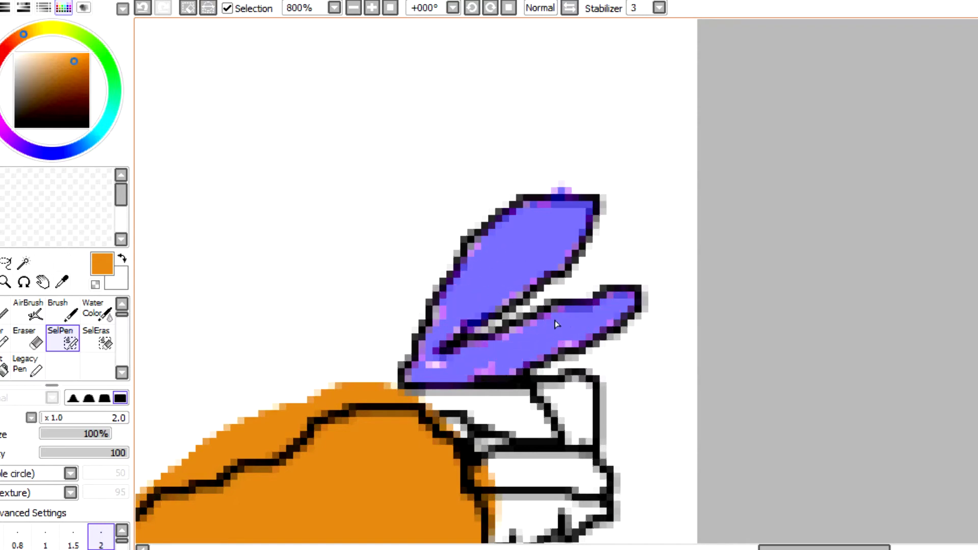
Extend the SelPen mask over the folded fingers and the lower part of the hand
{"action": "scroll", "coordinate": [416, 281], "scroll_direction": "down", "scroll_amount": 3}
{"action": "mouse_move", "coordinate": [433, 332]}
{"action": "left_mouse_down"}
{"action": "mouse_move", "coordinate": [507, 353]}
{"action": "mouse_move", "coordinate": [487, 348]}
{"action": "mouse_move", "coordinate": [530, 375]}
{"action": "mouse_move", "coordinate": [550, 365]}
{"action": "mouse_move", "coordinate": [507, 329]}
{"action": "mouse_move", "coordinate": [468, 329]}
{"action": "mouse_move", "coordinate": [534, 366]}
{"action": "mouse_move", "coordinate": [526, 347]}
{"action": "mouse_move", "coordinate": [542, 321]}
{"action": "mouse_move", "coordinate": [586, 325]}
{"action": "mouse_move", "coordinate": [586, 372]}
{"action": "mouse_move", "coordinate": [571, 374]}
{"action": "mouse_move", "coordinate": [545, 330]}
{"action": "mouse_move", "coordinate": [573, 376]}
{"action": "mouse_move", "coordinate": [571, 333]}
{"action": "left_mouse_up"}
{"action": "mouse_move", "coordinate": [489, 410]}
{"action": "left_mouse_down"}
{"action": "mouse_move", "coordinate": [597, 420]}
{"action": "mouse_move", "coordinate": [561, 393]}
{"action": "mouse_move", "coordinate": [520, 390]}
{"action": "mouse_move", "coordinate": [597, 419]}
{"action": "left_mouse_up"}
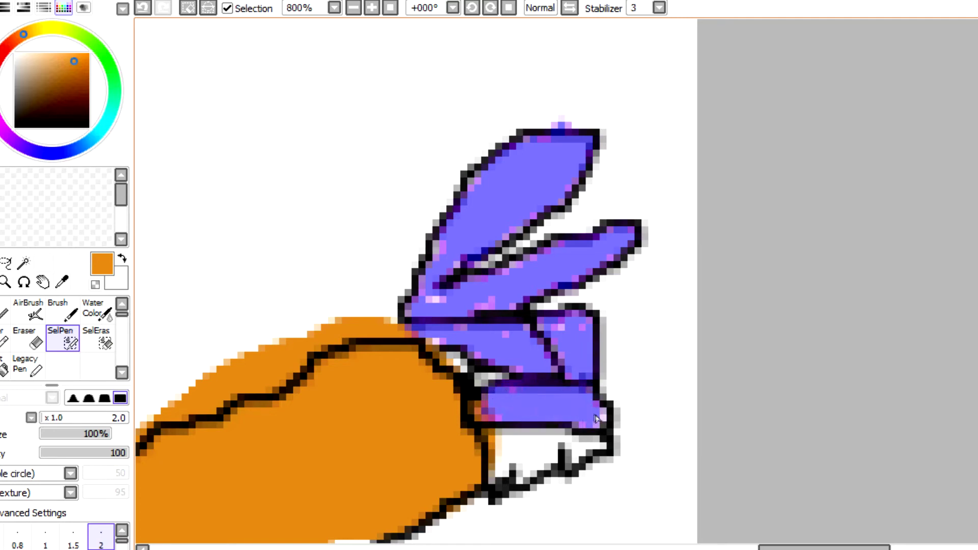
{"action": "mouse_move", "coordinate": [467, 460]}
{"action": "left_mouse_down"}
{"action": "mouse_move", "coordinate": [524, 479]}
{"action": "mouse_move", "coordinate": [558, 449]}
{"action": "mouse_move", "coordinate": [574, 463]}
{"action": "mouse_move", "coordinate": [596, 447]}
{"action": "mouse_move", "coordinate": [503, 437]}
{"action": "mouse_move", "coordinate": [555, 461]}
{"action": "left_mouse_up"}
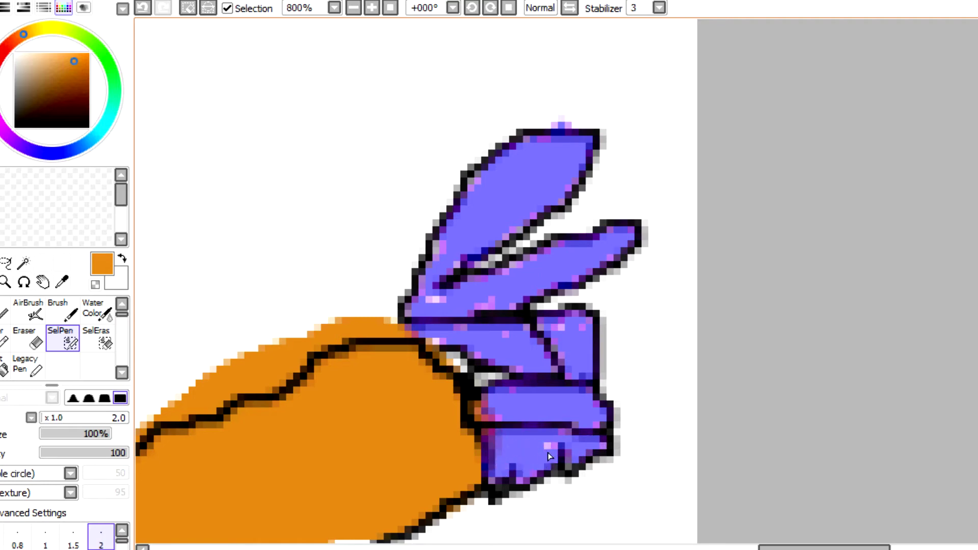
Paint the masked hand orange with a smaller Brush and clear the selection
{"action": "left_click", "coordinate": [64, 312]}
{"action": "left_click", "coordinate": [496, 221]}
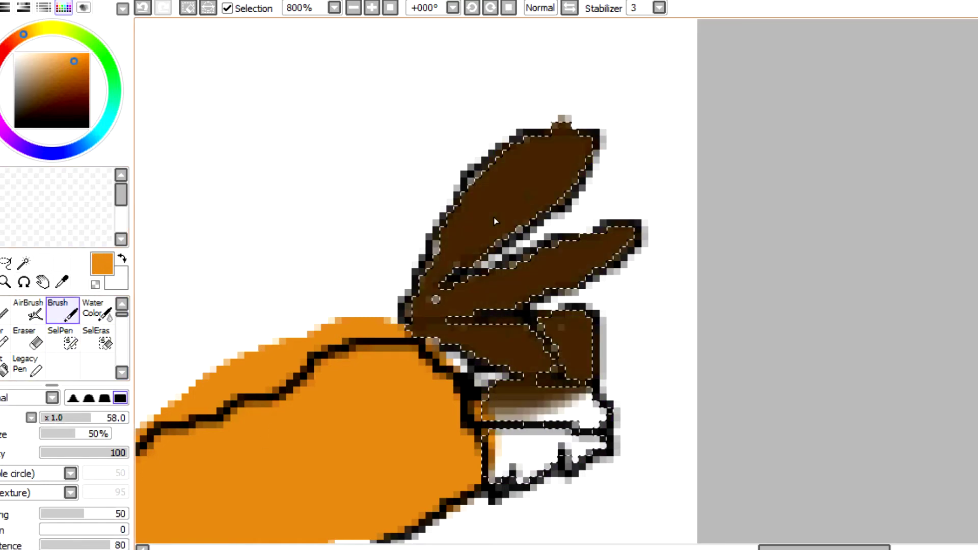
{"action": "left_click_drag", "start_coordinate": [73, 421], "coordinate": [64, 421]}
{"action": "mouse_move", "coordinate": [458, 240]}
{"action": "left_mouse_down"}
{"action": "mouse_move", "coordinate": [550, 326]}
{"action": "mouse_move", "coordinate": [615, 431]}
{"action": "mouse_move", "coordinate": [567, 493]}
{"action": "left_mouse_up"}
{"action": "left_click", "coordinate": [71, 0]}
{"action": "left_click", "coordinate": [124, 11]}
Redraw the outlines of the raised and folded fingers in black with the size 1 pencil
{"action": "left_click", "coordinate": [3, 311]}
{"action": "left_click", "coordinate": [85, 125]}
{"action": "mouse_move", "coordinate": [400, 317]}
{"action": "left_mouse_down"}
{"action": "mouse_move", "coordinate": [441, 244]}
{"action": "mouse_move", "coordinate": [537, 122]}
{"action": "mouse_move", "coordinate": [586, 132]}
{"action": "mouse_move", "coordinate": [537, 208]}
{"action": "mouse_move", "coordinate": [483, 261]}
{"action": "mouse_move", "coordinate": [597, 219]}
{"action": "mouse_move", "coordinate": [625, 229]}
{"action": "mouse_move", "coordinate": [514, 294]}
{"action": "left_mouse_up"}
{"action": "mouse_move", "coordinate": [408, 312]}
{"action": "left_mouse_down"}
{"action": "mouse_move", "coordinate": [533, 310]}
{"action": "mouse_move", "coordinate": [490, 332]}
{"action": "mouse_move", "coordinate": [445, 338]}
{"action": "mouse_move", "coordinate": [535, 293]}
{"action": "mouse_move", "coordinate": [499, 348]}
{"action": "left_mouse_up"}
{"action": "mouse_move", "coordinate": [593, 310]}
{"action": "left_mouse_down"}
{"action": "mouse_move", "coordinate": [576, 368]}
{"action": "mouse_move", "coordinate": [536, 381]}
{"action": "mouse_move", "coordinate": [514, 361]}
{"action": "mouse_move", "coordinate": [601, 390]}
{"action": "mouse_move", "coordinate": [560, 419]}
{"action": "mouse_move", "coordinate": [543, 387]}
{"action": "mouse_move", "coordinate": [593, 418]}
{"action": "left_mouse_up"}
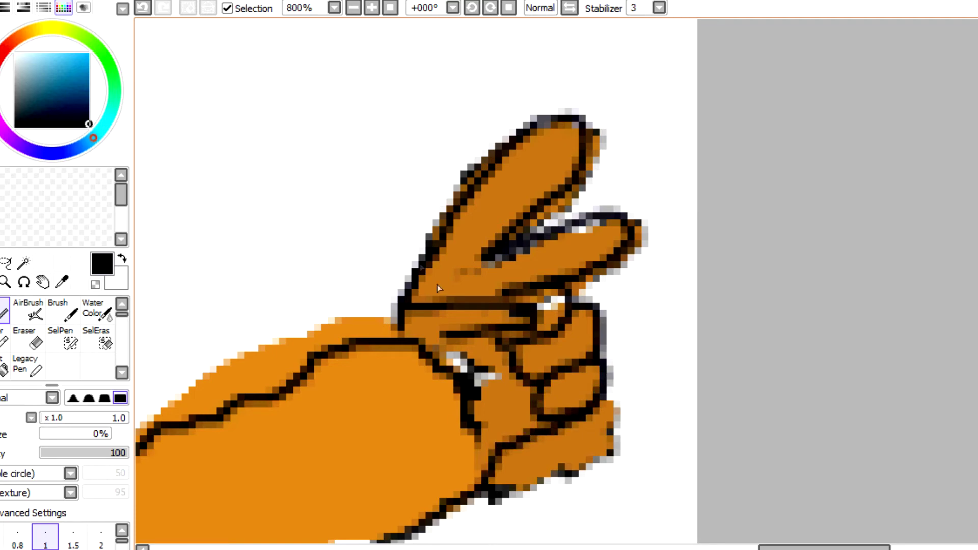
Cover the stray wrist lines and white gaps with the arm's orange and reconnect the upper wrist outline in black
{"action": "left_click", "coordinate": [393, 370], "text": "alt"}
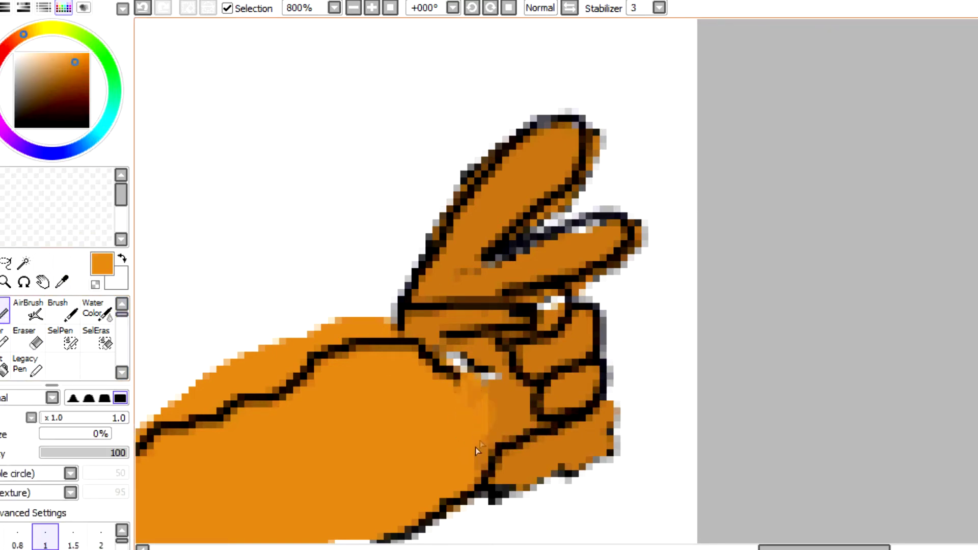
{"action": "mouse_move", "coordinate": [475, 447]}
{"action": "left_mouse_down"}
{"action": "mouse_move", "coordinate": [459, 362]}
{"action": "mouse_move", "coordinate": [405, 365]}
{"action": "left_mouse_up"}
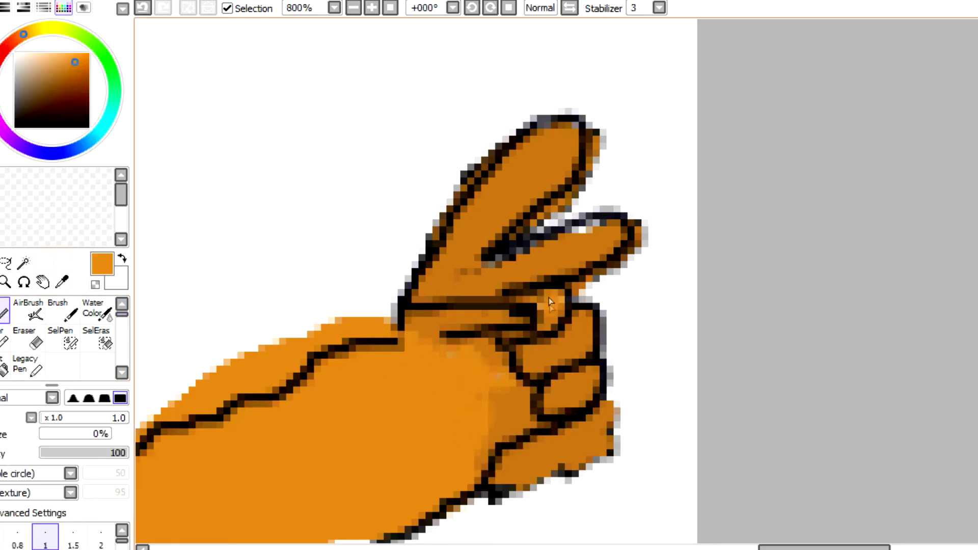
{"action": "left_click", "coordinate": [90, 128]}
{"action": "left_click_drag", "start_coordinate": [406, 327], "coordinate": [381, 348]}
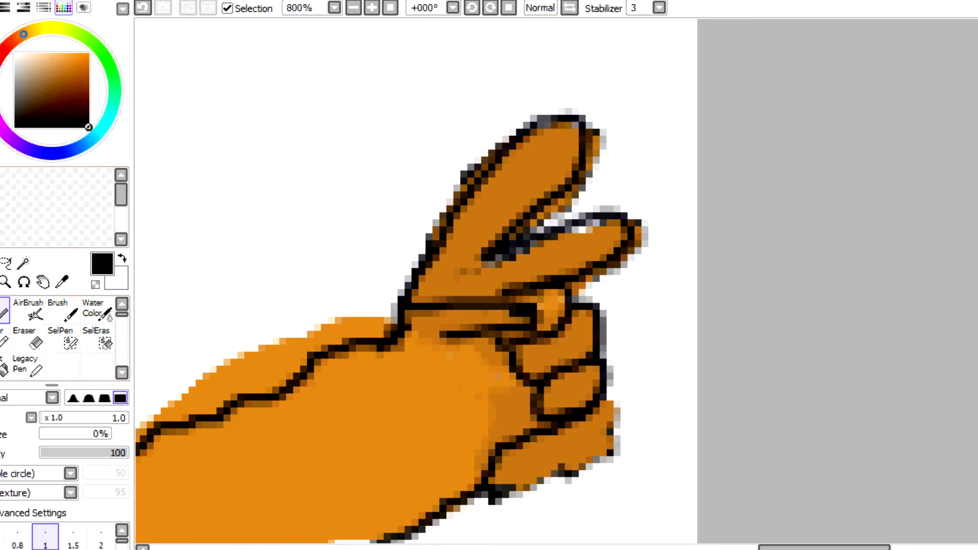
Draw the bangs, side locks, two spiky ponytails, closed eyes and open mouth on the head with the black size 1 pencil
{"action": "left_click", "coordinate": [6, 282]}
{"action": "scroll", "coordinate": [364, 450], "scroll_direction": "down", "scroll_amount": 8}
{"action": "left_click_drag", "start_coordinate": [686, 547], "coordinate": [579, 547]}
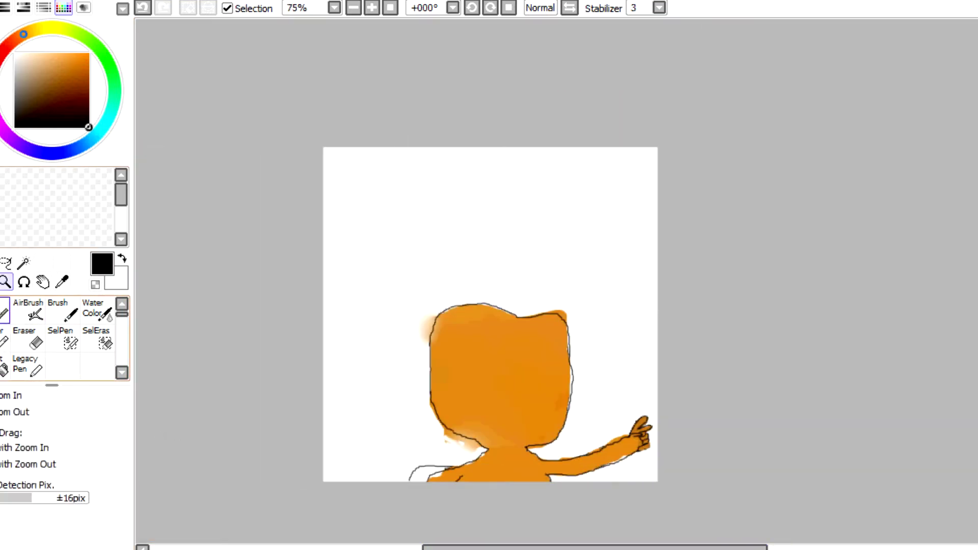
{"action": "left_click", "coordinate": [4, 311]}
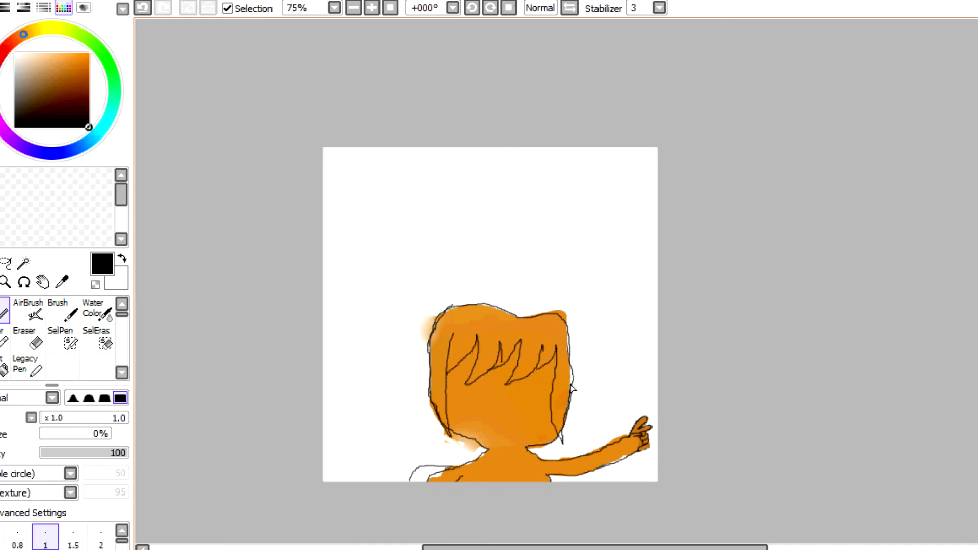
{"action": "mouse_move", "coordinate": [360, 308]}
{"action": "left_mouse_down"}
{"action": "mouse_move", "coordinate": [395, 352]}
{"action": "mouse_move", "coordinate": [436, 365]}
{"action": "left_mouse_up"}
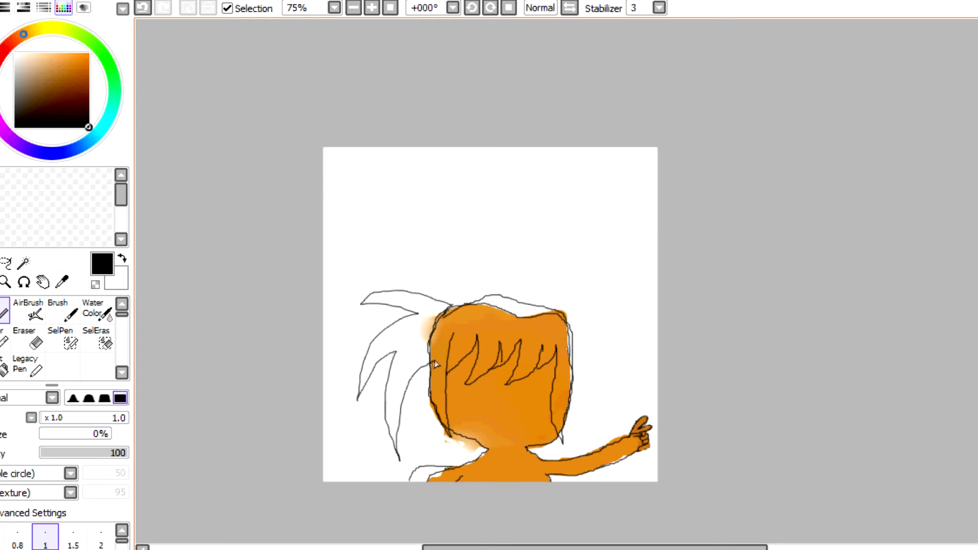
{"action": "left_click_drag", "start_coordinate": [641, 299], "coordinate": [573, 383]}
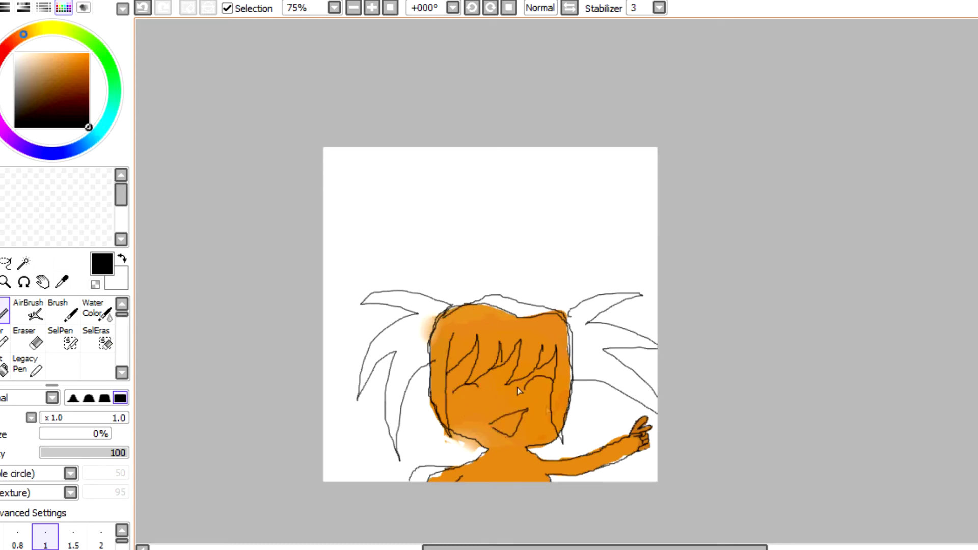
Choose a dark brown and mask the ponytails, crown, bangs and side locks with the SelPen at size 36
{"action": "left_click", "coordinate": [62, 339]}
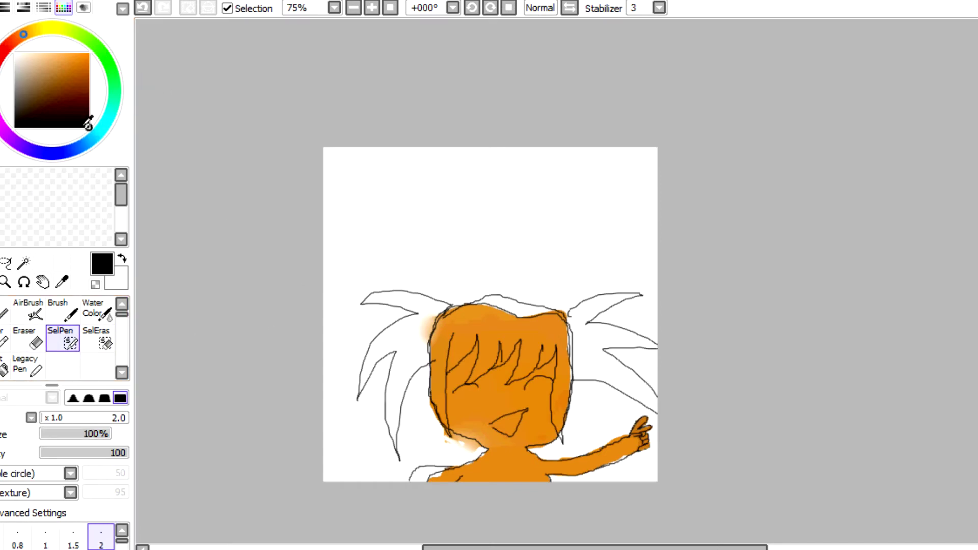
{"action": "left_click", "coordinate": [80, 102]}
{"action": "left_click", "coordinate": [4, 313]}
{"action": "left_click", "coordinate": [64, 341]}
{"action": "mouse_move", "coordinate": [423, 342]}
{"action": "left_mouse_down"}
{"action": "mouse_move", "coordinate": [375, 360]}
{"action": "mouse_move", "coordinate": [365, 386]}
{"action": "mouse_move", "coordinate": [401, 357]}
{"action": "mouse_move", "coordinate": [395, 431]}
{"action": "mouse_move", "coordinate": [428, 304]}
{"action": "mouse_move", "coordinate": [381, 304]}
{"action": "left_mouse_up"}
{"action": "left_click", "coordinate": [72, 420]}
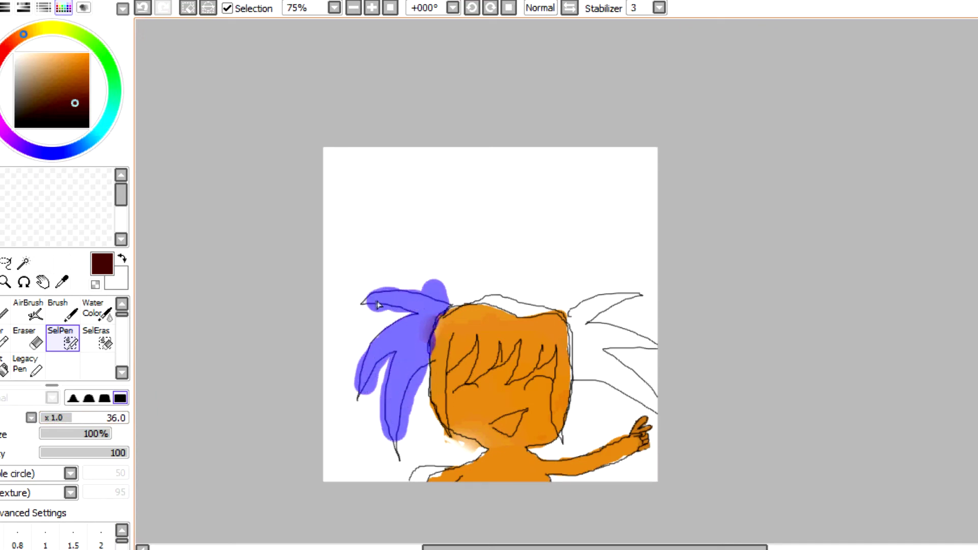
{"action": "mouse_move", "coordinate": [487, 301]}
{"action": "left_mouse_down"}
{"action": "mouse_move", "coordinate": [557, 312]}
{"action": "mouse_move", "coordinate": [571, 367]}
{"action": "mouse_move", "coordinate": [566, 431]}
{"action": "mouse_move", "coordinate": [559, 328]}
{"action": "mouse_move", "coordinate": [524, 369]}
{"action": "mouse_move", "coordinate": [549, 338]}
{"action": "mouse_move", "coordinate": [527, 344]}
{"action": "mouse_move", "coordinate": [522, 326]}
{"action": "mouse_move", "coordinate": [499, 355]}
{"action": "mouse_move", "coordinate": [490, 314]}
{"action": "mouse_move", "coordinate": [488, 336]}
{"action": "mouse_move", "coordinate": [468, 318]}
{"action": "mouse_move", "coordinate": [440, 358]}
{"action": "mouse_move", "coordinate": [437, 425]}
{"action": "mouse_move", "coordinate": [461, 296]}
{"action": "mouse_move", "coordinate": [443, 365]}
{"action": "mouse_move", "coordinate": [590, 309]}
{"action": "mouse_move", "coordinate": [584, 317]}
{"action": "mouse_move", "coordinate": [661, 347]}
{"action": "mouse_move", "coordinate": [603, 372]}
{"action": "left_mouse_up"}
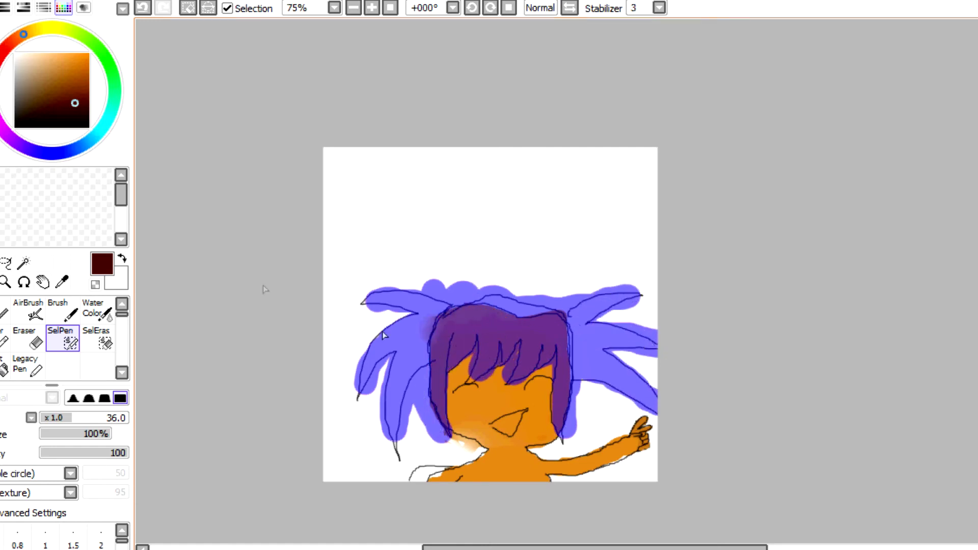
Paint the masked hair dark brown with the size 27 Brush and clear the selection
{"action": "left_click", "coordinate": [4, 312]}
{"action": "left_click", "coordinate": [62, 318]}
{"action": "mouse_move", "coordinate": [406, 309]}
{"action": "left_mouse_down"}
{"action": "mouse_move", "coordinate": [429, 313]}
{"action": "mouse_move", "coordinate": [376, 304]}
{"action": "mouse_move", "coordinate": [412, 301]}
{"action": "mouse_move", "coordinate": [424, 346]}
{"action": "mouse_move", "coordinate": [404, 382]}
{"action": "mouse_move", "coordinate": [390, 472]}
{"action": "mouse_move", "coordinate": [416, 361]}
{"action": "mouse_move", "coordinate": [387, 350]}
{"action": "left_mouse_up"}
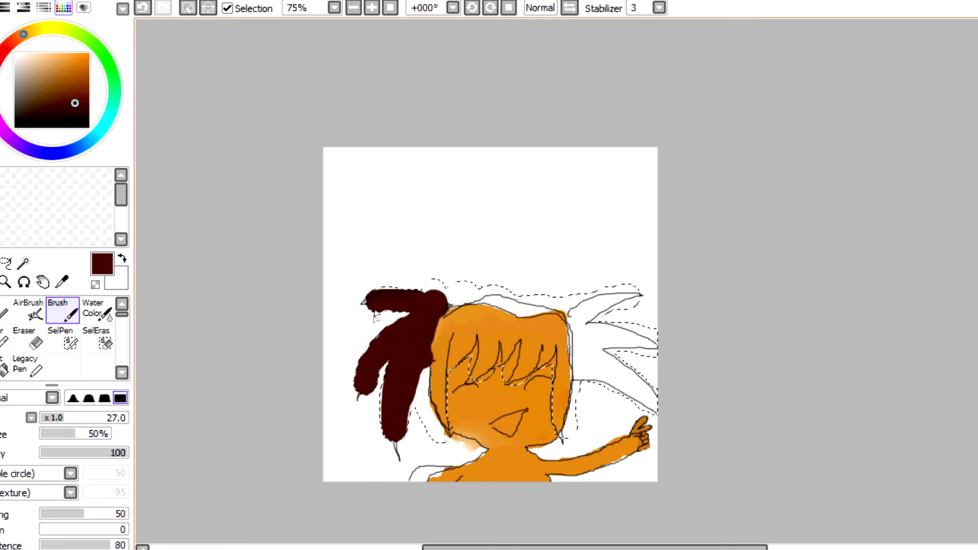
{"action": "mouse_move", "coordinate": [446, 310]}
{"action": "left_mouse_down"}
{"action": "mouse_move", "coordinate": [451, 375]}
{"action": "mouse_move", "coordinate": [433, 326]}
{"action": "mouse_move", "coordinate": [479, 331]}
{"action": "mouse_move", "coordinate": [511, 320]}
{"action": "mouse_move", "coordinate": [565, 336]}
{"action": "mouse_move", "coordinate": [561, 438]}
{"action": "mouse_move", "coordinate": [540, 321]}
{"action": "mouse_move", "coordinate": [521, 360]}
{"action": "left_mouse_up"}
{"action": "mouse_move", "coordinate": [485, 310]}
{"action": "left_mouse_down"}
{"action": "mouse_move", "coordinate": [571, 306]}
{"action": "mouse_move", "coordinate": [652, 402]}
{"action": "mouse_move", "coordinate": [581, 375]}
{"action": "mouse_move", "coordinate": [562, 327]}
{"action": "mouse_move", "coordinate": [510, 377]}
{"action": "left_mouse_up"}
{"action": "mouse_move", "coordinate": [432, 372]}
{"action": "left_mouse_down"}
{"action": "mouse_move", "coordinate": [450, 362]}
{"action": "mouse_move", "coordinate": [447, 437]}
{"action": "left_mouse_up"}
{"action": "left_click", "coordinate": [165, 1]}
Switch the colour to a dark purple and paint the character's shirt and upper sleeve with the Brush
{"action": "left_click", "coordinate": [71, 7]}
{"action": "left_click", "coordinate": [6, 123]}
{"action": "mouse_move", "coordinate": [514, 462]}
{"action": "left_mouse_down"}
{"action": "mouse_move", "coordinate": [542, 478]}
{"action": "mouse_move", "coordinate": [468, 469]}
{"action": "mouse_move", "coordinate": [471, 481]}
{"action": "mouse_move", "coordinate": [505, 465]}
{"action": "mouse_move", "coordinate": [587, 464]}
{"action": "left_mouse_up"}
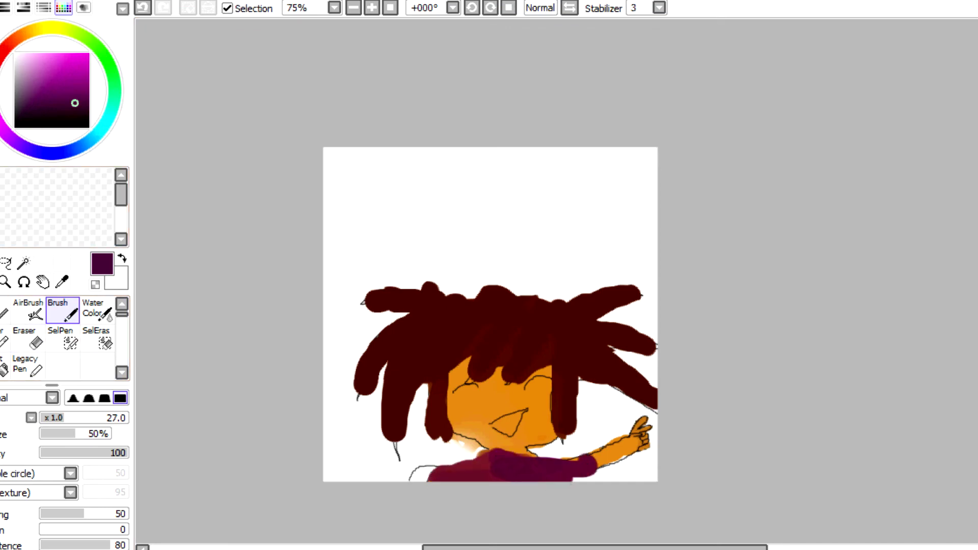
Mask the white background around the character with the SelPen and fill it with dark purple using the Brush
{"action": "left_click", "coordinate": [71, 339]}
{"action": "mouse_move", "coordinate": [332, 383]}
{"action": "left_mouse_down"}
{"action": "mouse_move", "coordinate": [559, 246]}
{"action": "mouse_move", "coordinate": [338, 258]}
{"action": "mouse_move", "coordinate": [648, 260]}
{"action": "left_mouse_up"}
{"action": "left_click", "coordinate": [58, 309]}
{"action": "mouse_move", "coordinate": [585, 168]}
{"action": "left_mouse_down"}
{"action": "mouse_move", "coordinate": [734, 205]}
{"action": "mouse_move", "coordinate": [439, 92]}
{"action": "mouse_move", "coordinate": [688, 403]}
{"action": "mouse_move", "coordinate": [460, 508]}
{"action": "mouse_move", "coordinate": [630, 201]}
{"action": "left_mouse_up"}
{"action": "left_click", "coordinate": [74, 338]}
{"action": "mouse_move", "coordinate": [461, 263]}
{"action": "left_mouse_down"}
{"action": "mouse_move", "coordinate": [622, 138]}
{"action": "mouse_move", "coordinate": [374, 308]}
{"action": "mouse_move", "coordinate": [585, 111]}
{"action": "mouse_move", "coordinate": [570, 285]}
{"action": "mouse_move", "coordinate": [672, 362]}
{"action": "mouse_move", "coordinate": [629, 453]}
{"action": "left_mouse_up"}
{"action": "left_click", "coordinate": [64, 312]}
{"action": "mouse_move", "coordinate": [356, 306]}
{"action": "left_mouse_down"}
{"action": "mouse_move", "coordinate": [509, 109]}
{"action": "mouse_move", "coordinate": [309, 242]}
{"action": "mouse_move", "coordinate": [606, 79]}
{"action": "mouse_move", "coordinate": [638, 144]}
{"action": "mouse_move", "coordinate": [453, 506]}
{"action": "mouse_move", "coordinate": [721, 225]}
{"action": "mouse_move", "coordinate": [533, 546]}
{"action": "left_mouse_up"}
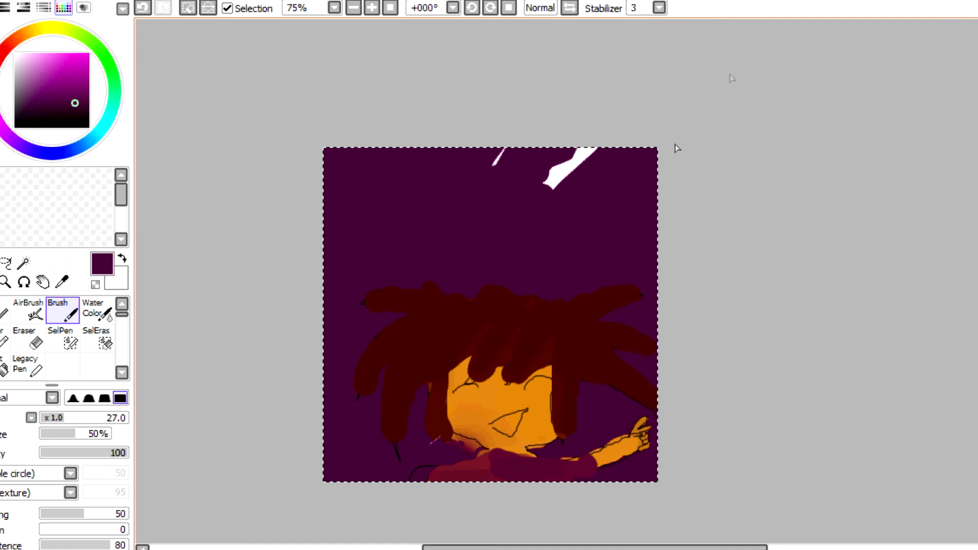
{"action": "left_click_drag", "start_coordinate": [479, 166], "coordinate": [504, 151]}
Paint progressively brighter magenta diagonal light beams across the background and soften them with the size 50 Blur brush
{"action": "left_click", "coordinate": [68, 95]}
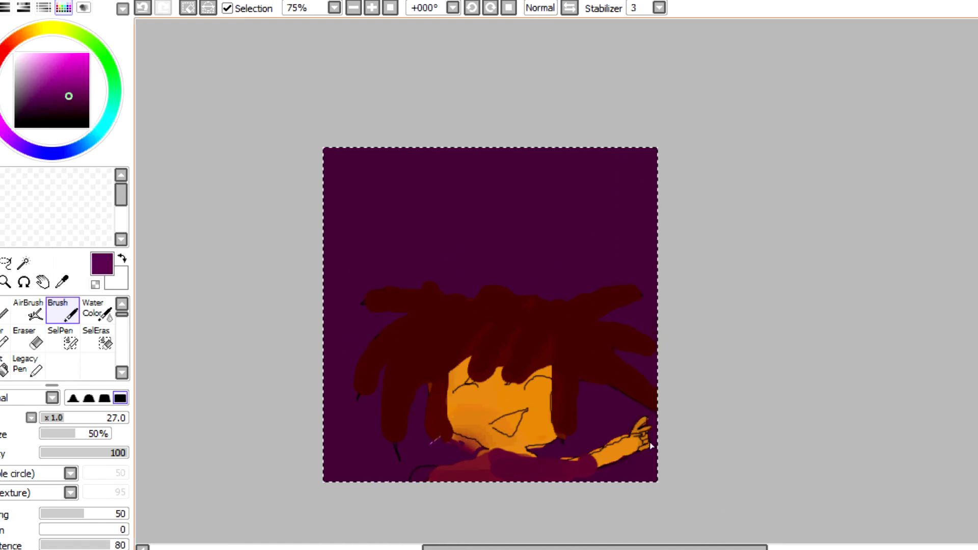
{"action": "left_click_drag", "start_coordinate": [753, 195], "coordinate": [570, 474]}
{"action": "left_click", "coordinate": [77, 84]}
{"action": "mouse_move", "coordinate": [655, 270]}
{"action": "left_mouse_down"}
{"action": "mouse_move", "coordinate": [570, 370]}
{"action": "mouse_move", "coordinate": [660, 224]}
{"action": "mouse_move", "coordinate": [605, 245]}
{"action": "mouse_move", "coordinate": [681, 153]}
{"action": "mouse_move", "coordinate": [688, 88]}
{"action": "left_mouse_up"}
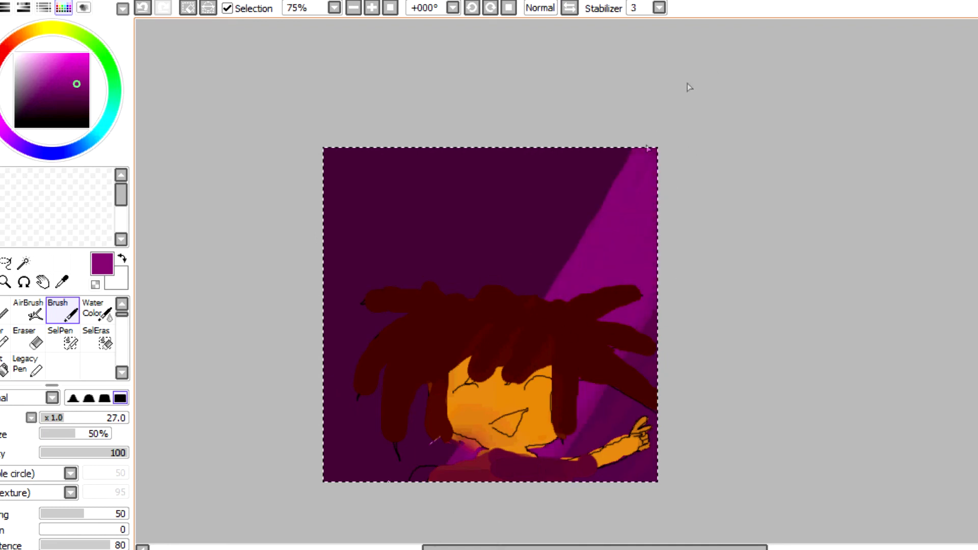
{"action": "left_click", "coordinate": [86, 71]}
{"action": "mouse_move", "coordinate": [620, 156]}
{"action": "left_mouse_down"}
{"action": "mouse_move", "coordinate": [547, 254]}
{"action": "mouse_move", "coordinate": [583, 118]}
{"action": "left_mouse_up"}
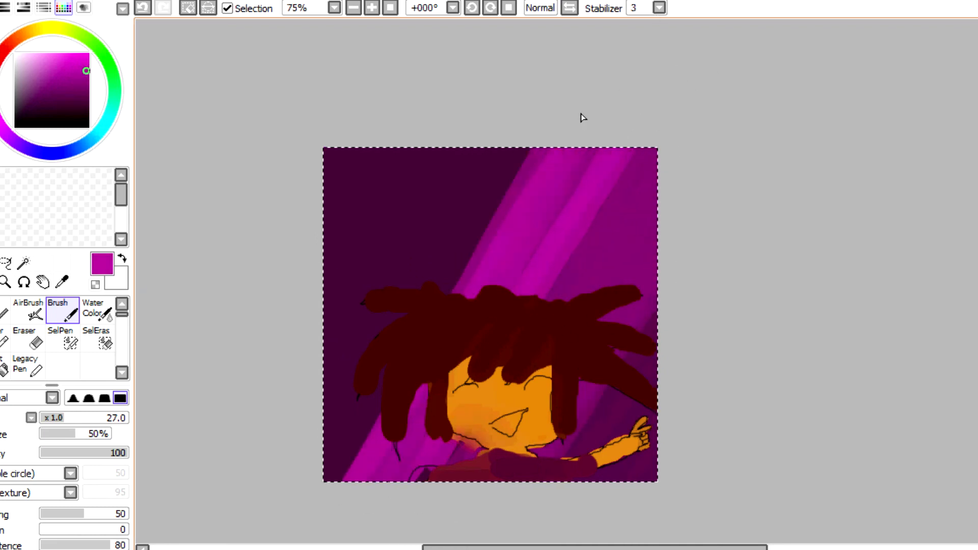
{"action": "scroll", "coordinate": [123, 304], "scroll_direction": "down", "scroll_amount": 3}
{"action": "left_click", "coordinate": [97, 310]}
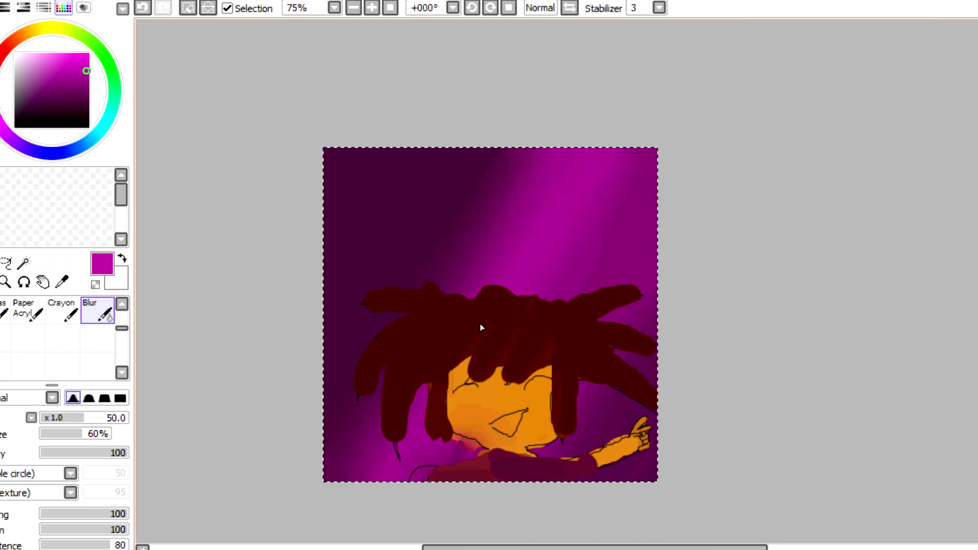
Sample the hair's brown, pick a darker shade, brush shadows over the hair and soften them with the Blur brush
{"action": "scroll", "coordinate": [97, 312], "scroll_direction": "up", "scroll_amount": 2}
{"action": "left_click", "coordinate": [43, 281]}
{"action": "left_click", "coordinate": [62, 282]}
{"action": "left_click", "coordinate": [444, 319]}
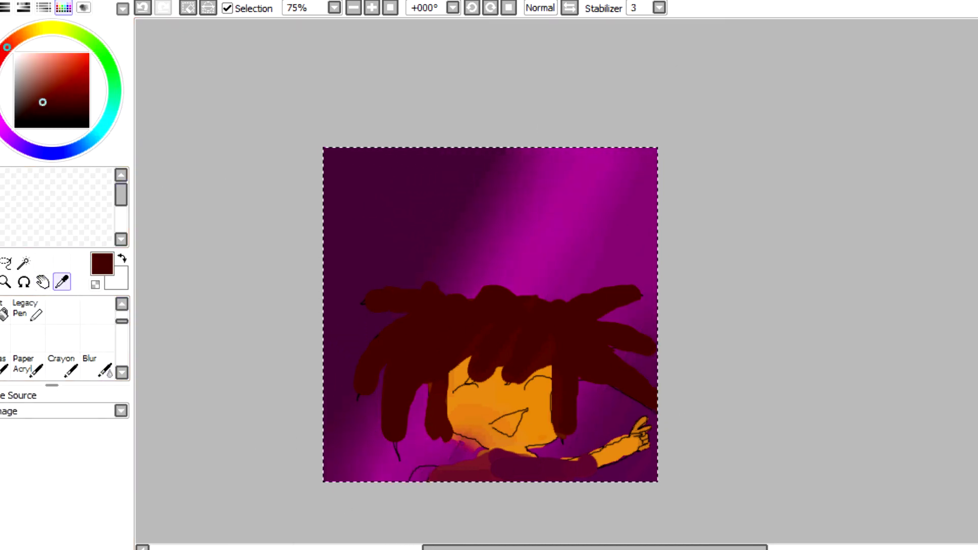
{"action": "left_click", "coordinate": [35, 108]}
{"action": "left_click", "coordinate": [22, 368]}
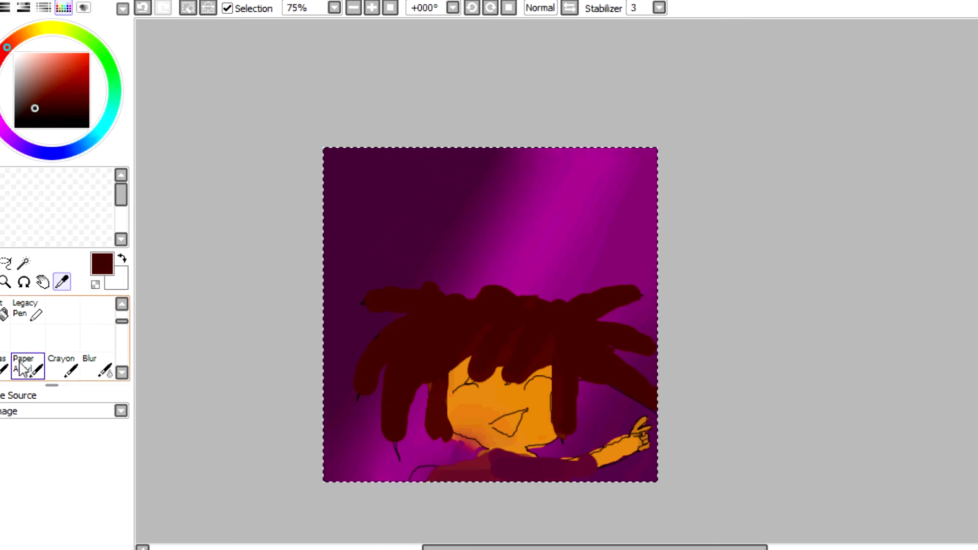
{"action": "left_click_drag", "start_coordinate": [122, 321], "coordinate": [123, 309]}
{"action": "left_click", "coordinate": [63, 311]}
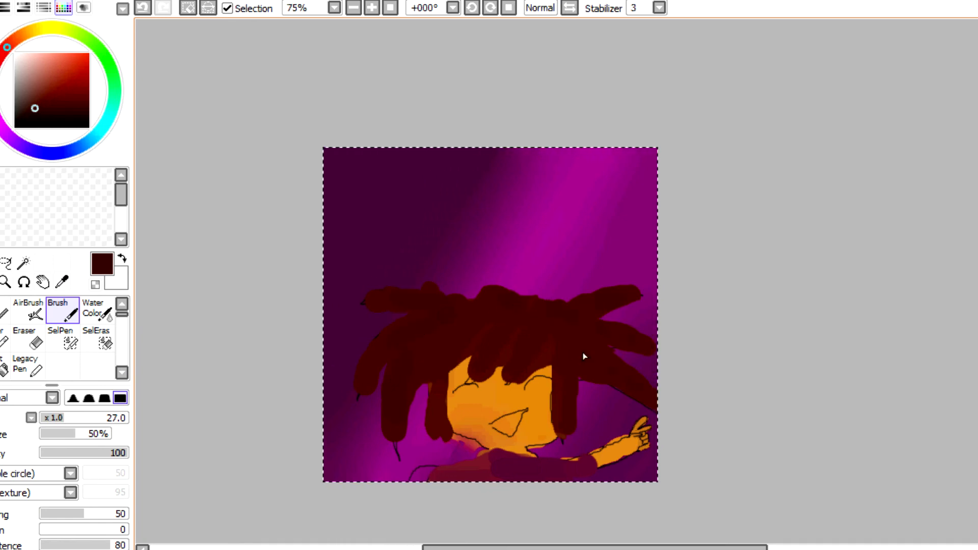
{"action": "scroll", "coordinate": [61, 339], "scroll_direction": "down", "scroll_amount": 2}
{"action": "left_click", "coordinate": [97, 338]}
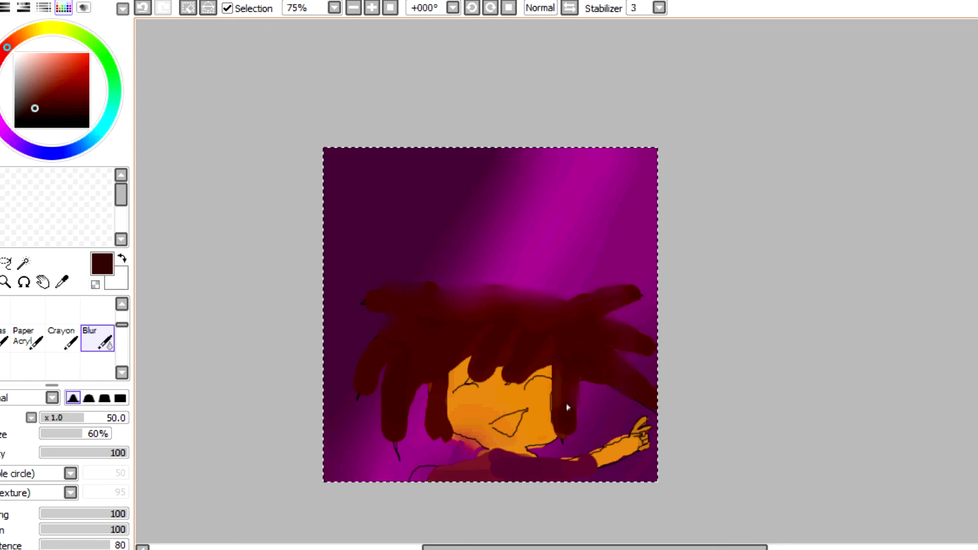
Brush a lighter red-brown highlight across the crown and bangs and blend it with the Blur brush
{"action": "left_click", "coordinate": [49, 96]}
{"action": "scroll", "coordinate": [61, 332], "scroll_direction": "up", "scroll_amount": 2}
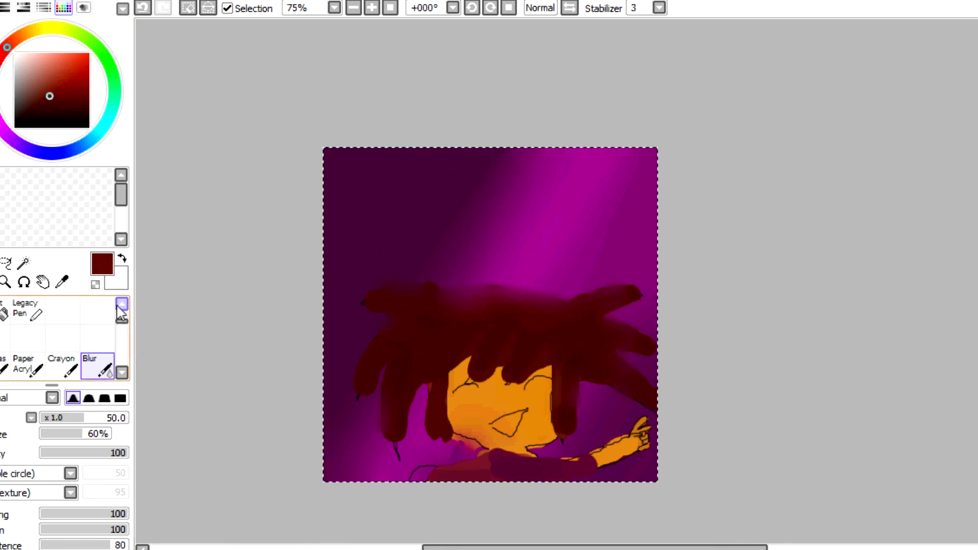
{"action": "left_click", "coordinate": [51, 312]}
{"action": "left_click_drag", "start_coordinate": [480, 322], "coordinate": [568, 342]}
{"action": "scroll", "coordinate": [61, 336], "scroll_direction": "down", "scroll_amount": 2}
{"action": "left_click", "coordinate": [97, 338]}
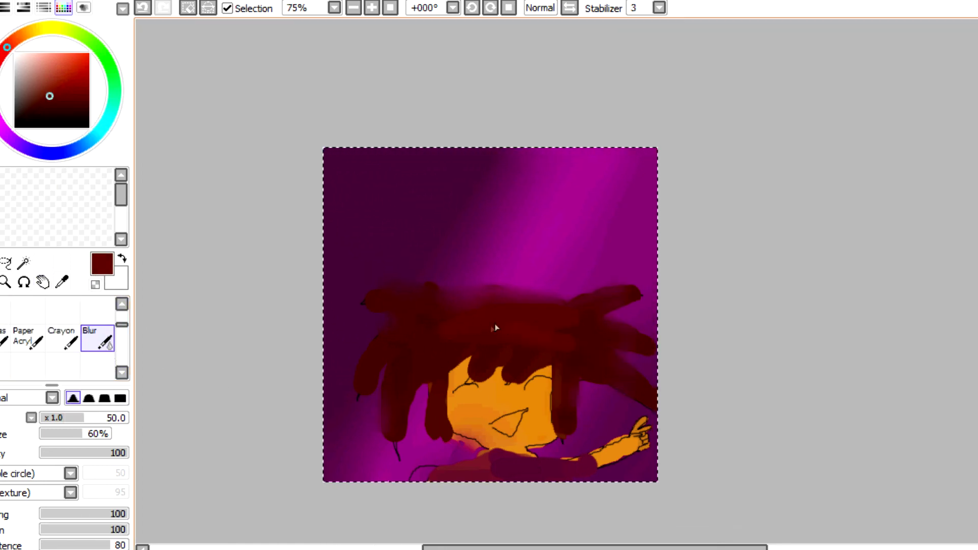
Redraw the outlines of the crown, bangs, side locks and ponytails in black with the size 1 pencil
{"action": "left_click", "coordinate": [121, 304]}
{"action": "left_click", "coordinate": [4, 311]}
{"action": "left_click", "coordinate": [89, 127]}
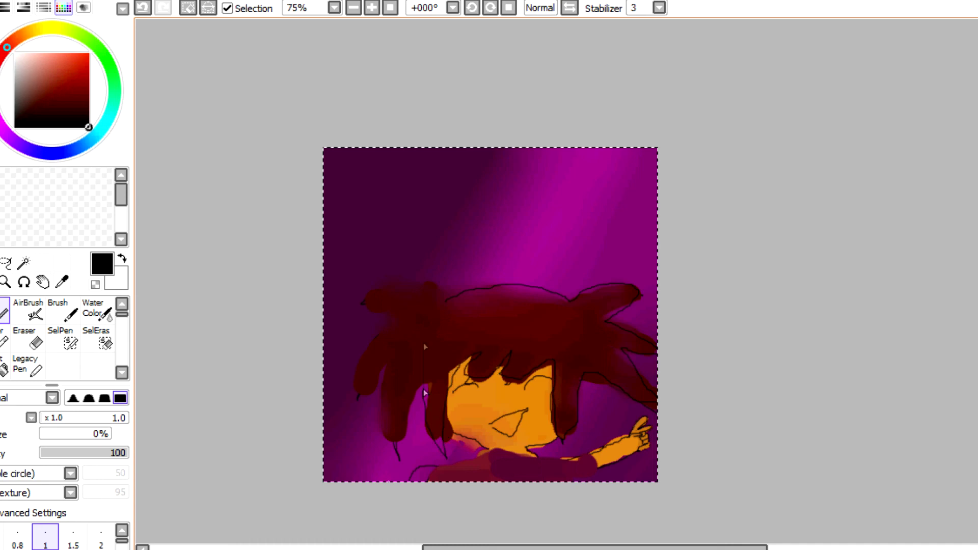
Handwrite the recipient's nickname in black on two lines above the hair and draw a heart at its end
{"action": "mouse_move", "coordinate": [359, 192]}
{"action": "left_mouse_down"}
{"action": "mouse_move", "coordinate": [366, 220]}
{"action": "mouse_move", "coordinate": [408, 219]}
{"action": "left_mouse_up"}
{"action": "mouse_move", "coordinate": [420, 209]}
{"action": "left_mouse_down"}
{"action": "mouse_move", "coordinate": [451, 220]}
{"action": "mouse_move", "coordinate": [467, 212]}
{"action": "left_mouse_up"}
{"action": "mouse_move", "coordinate": [488, 209]}
{"action": "left_mouse_down"}
{"action": "mouse_move", "coordinate": [523, 224]}
{"action": "mouse_move", "coordinate": [563, 214]}
{"action": "mouse_move", "coordinate": [578, 269]}
{"action": "left_mouse_up"}
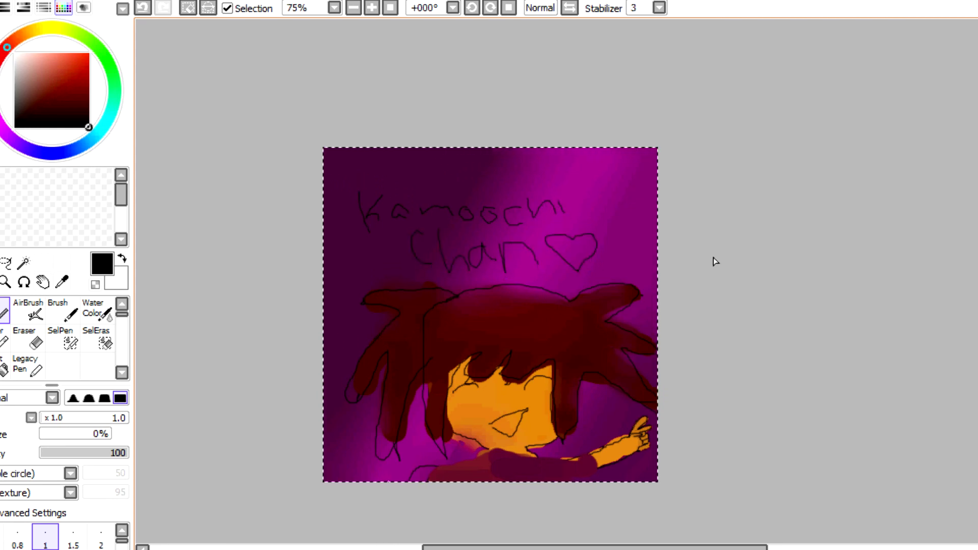
Paint bright cyan round spots near the canvas corners, above the hair and behind the raised hand with the Brush
{"action": "left_click", "coordinate": [107, 121]}
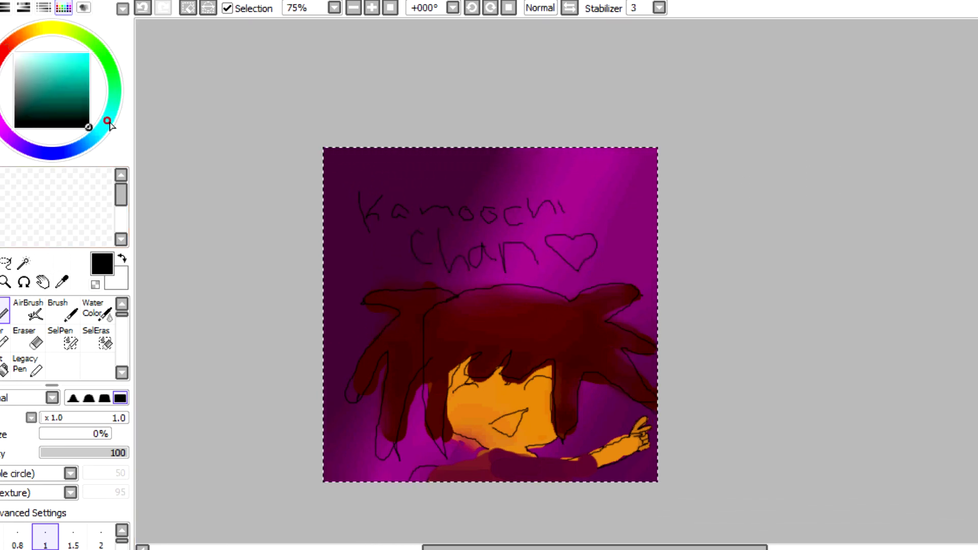
{"action": "left_click", "coordinate": [58, 308]}
{"action": "left_click", "coordinate": [89, 53]}
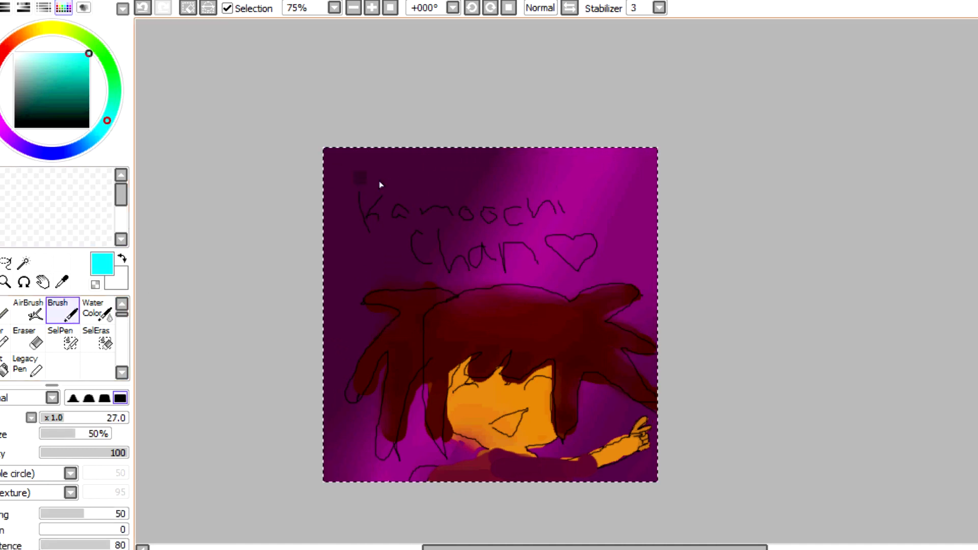
{"action": "left_click_drag", "start_coordinate": [364, 178], "coordinate": [351, 201]}
{"action": "left_click_drag", "start_coordinate": [632, 252], "coordinate": [626, 244]}
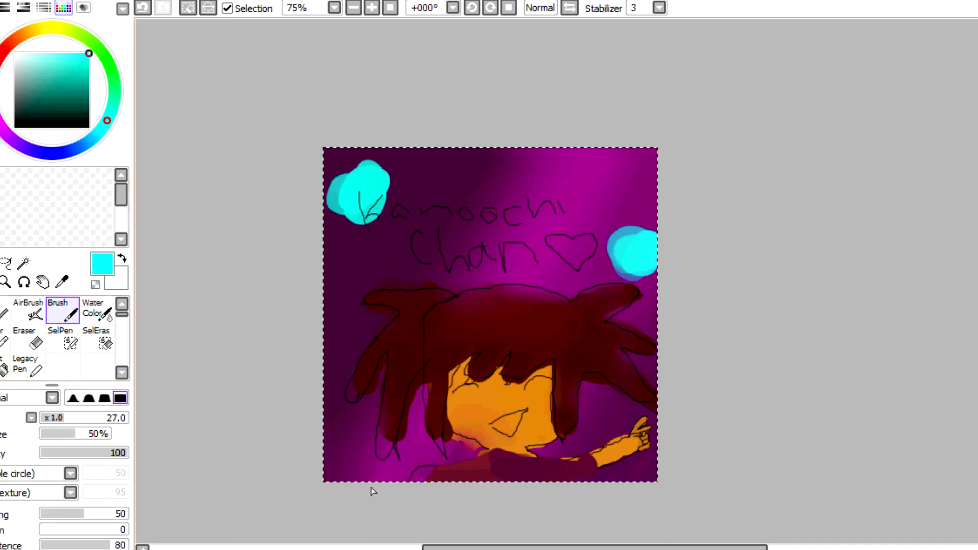
{"action": "left_click_drag", "start_coordinate": [357, 464], "coordinate": [339, 476]}
{"action": "left_click_drag", "start_coordinate": [509, 300], "coordinate": [520, 285]}
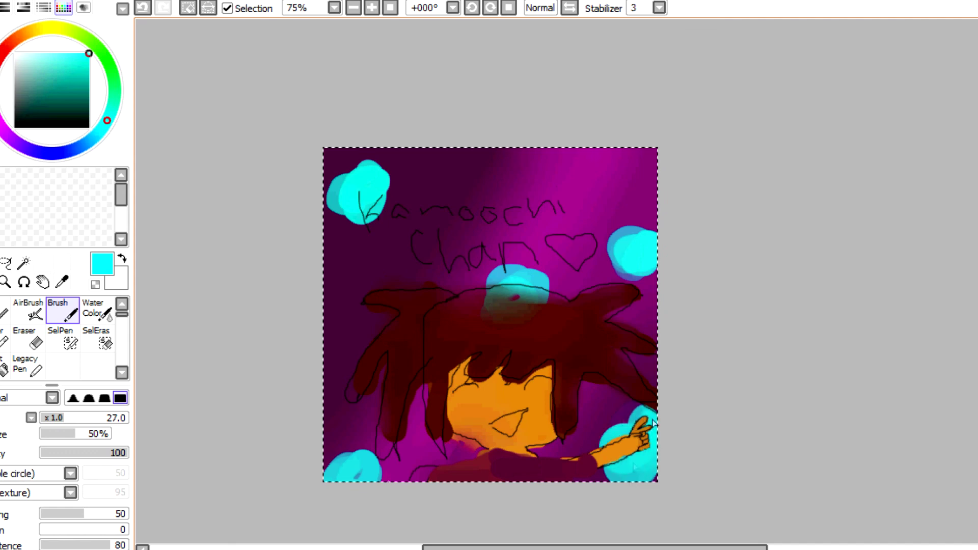
{"action": "left_click_drag", "start_coordinate": [635, 467], "coordinate": [603, 428]}
Switch the colour to green and add small spots between the cyan ones in the background
{"action": "left_click", "coordinate": [112, 74]}
{"action": "left_click_drag", "start_coordinate": [445, 170], "coordinate": [468, 173]}
{"action": "left_click_drag", "start_coordinate": [563, 191], "coordinate": [607, 207]}
{"action": "left_click_drag", "start_coordinate": [336, 262], "coordinate": [331, 305]}
{"action": "left_click_drag", "start_coordinate": [406, 453], "coordinate": [438, 443]}
{"action": "left_click_drag", "start_coordinate": [587, 406], "coordinate": [624, 398]}
Soften the cyan and green background spots into glowing lights with the size 50 Blur brush
{"action": "left_click", "coordinate": [122, 372]}
{"action": "left_click", "coordinate": [97, 339]}
{"action": "mouse_move", "coordinate": [364, 179]}
{"action": "left_mouse_down"}
{"action": "mouse_move", "coordinate": [373, 207]}
{"action": "mouse_move", "coordinate": [383, 186]}
{"action": "left_mouse_up"}
{"action": "left_click_drag", "start_coordinate": [448, 169], "coordinate": [469, 170]}
{"action": "mouse_move", "coordinate": [619, 221]}
{"action": "left_mouse_down"}
{"action": "mouse_move", "coordinate": [573, 198]}
{"action": "mouse_move", "coordinate": [647, 263]}
{"action": "left_mouse_up"}
{"action": "left_click_drag", "start_coordinate": [505, 273], "coordinate": [542, 296]}
{"action": "left_click_drag", "start_coordinate": [331, 267], "coordinate": [363, 260]}
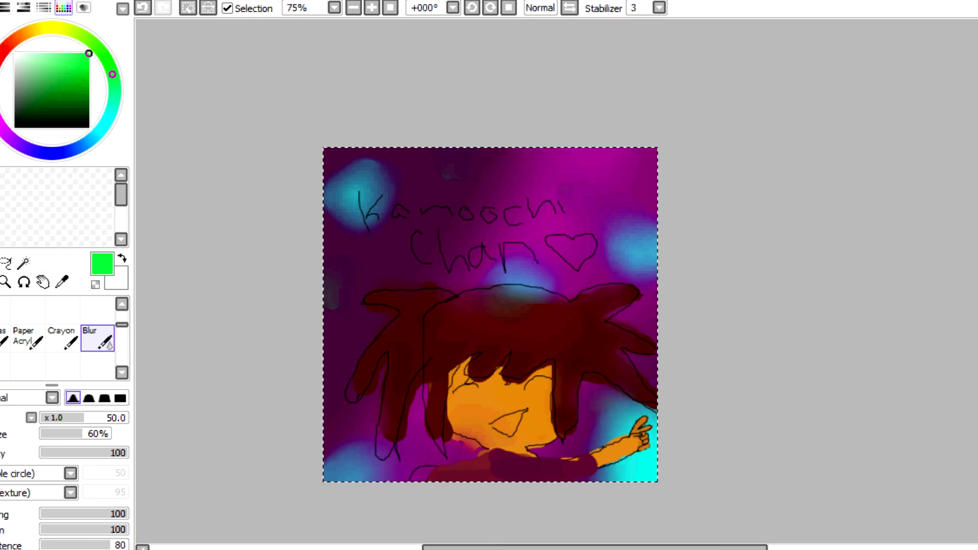
Switch to the blank sticky note, place it beside the drawing and widen it up to the canvas edge
{"action": "left_click_drag", "start_coordinate": [814, 251], "coordinate": [853, 549]}
{"action": "left_click_drag", "start_coordinate": [692, 472], "coordinate": [863, 176]}
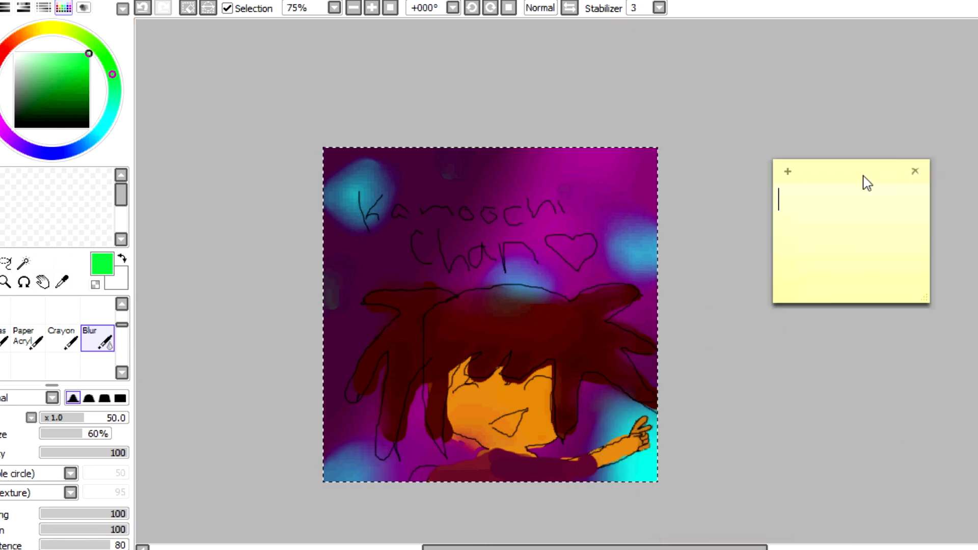
{"action": "left_click_drag", "start_coordinate": [774, 225], "coordinate": [665, 225]}
Write a note to the recipient about finishing the drawing, feeling ashamed of it and having lost the mouse, ending with "OKAY IM DONE"
{"action": "type", "text": "OKAY KAMOOCHI IM DONE ;_; NOW DO YOU SEE WHY I DONT DRAW :((((((("}
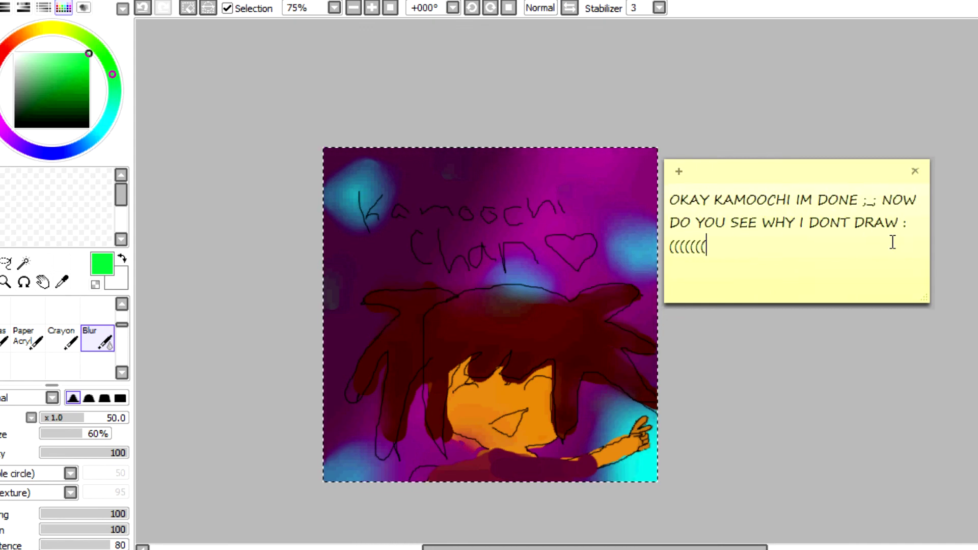
{"action": "type", "text": "((( IM ASHAMED OF MYSELF AND PLUS I LOST MY M"}
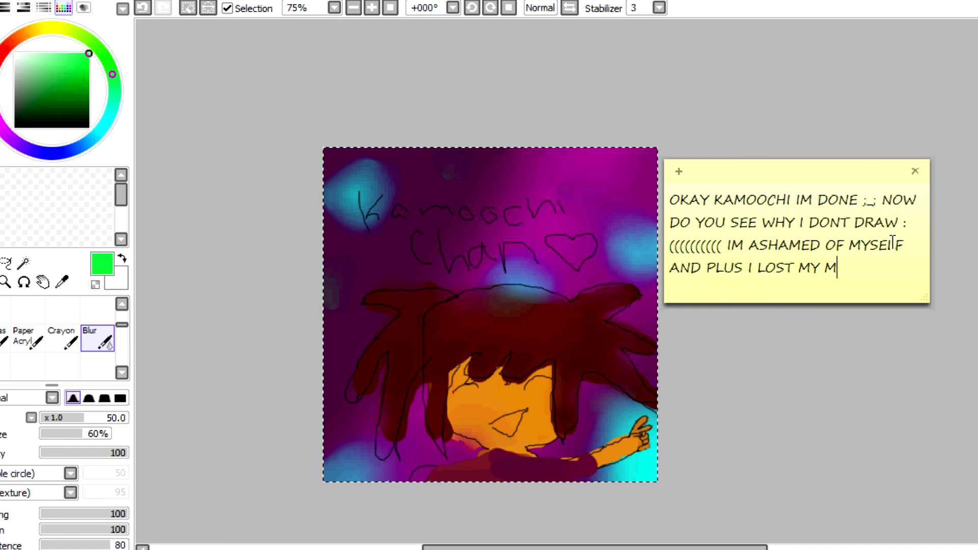
{"action": "type", "text": "OUSE SO IM USING THE THING ON THE COMPUTER DDX OKAY IM S"}
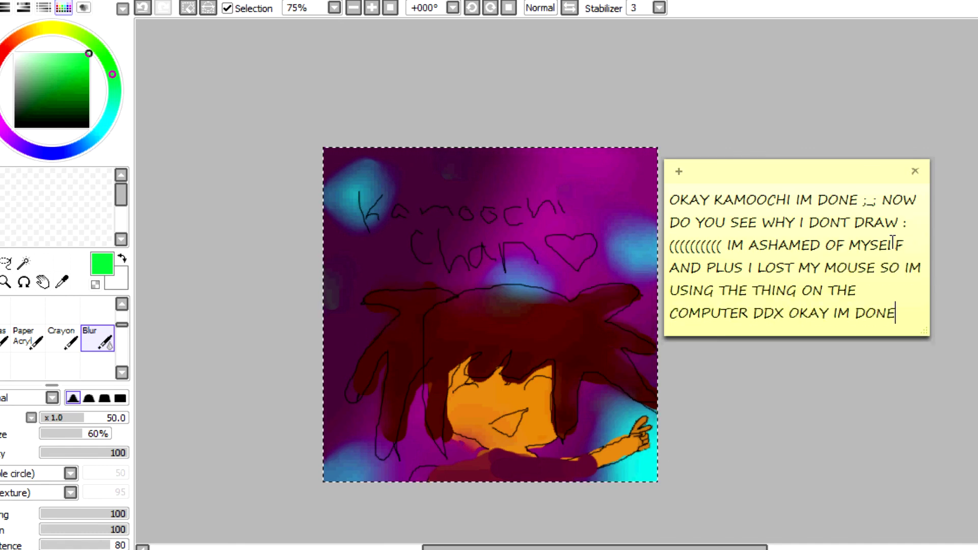